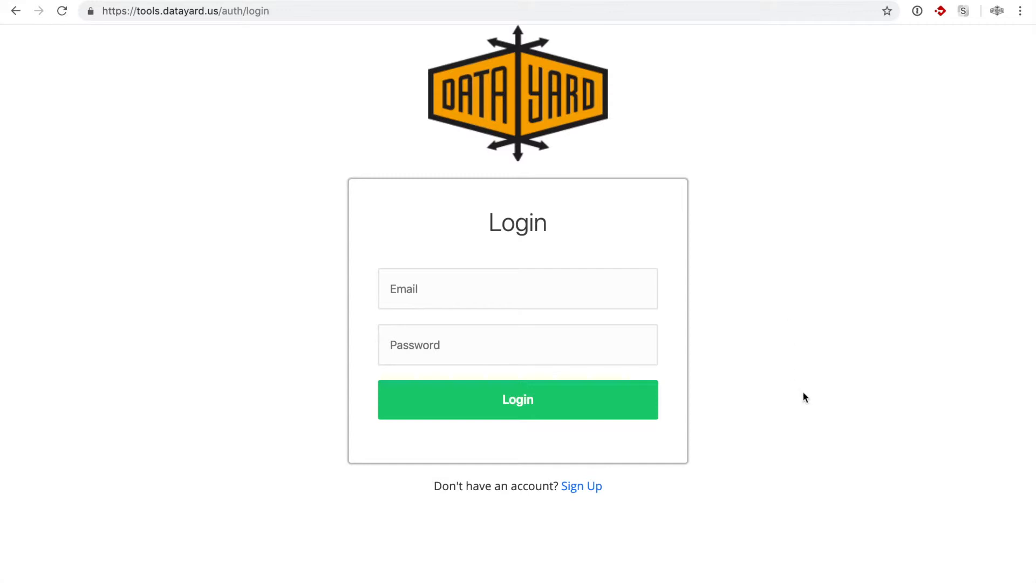
Step: Visit the sign-up page, then go back to the login form
{"action": "left_click", "coordinate": [581, 493]}
{"action": "left_click", "coordinate": [435, 277]}
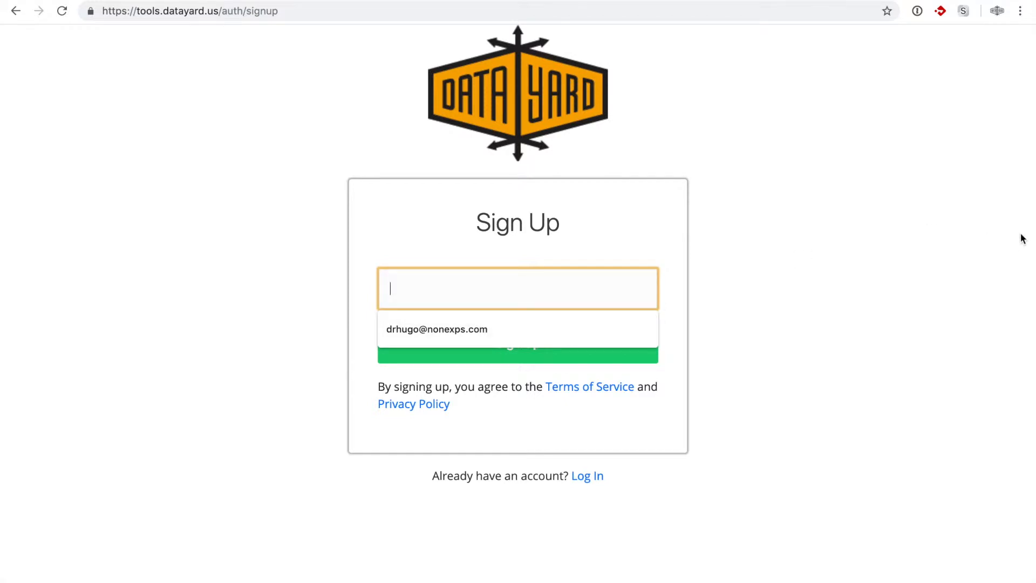
{"action": "left_click", "coordinate": [923, 241]}
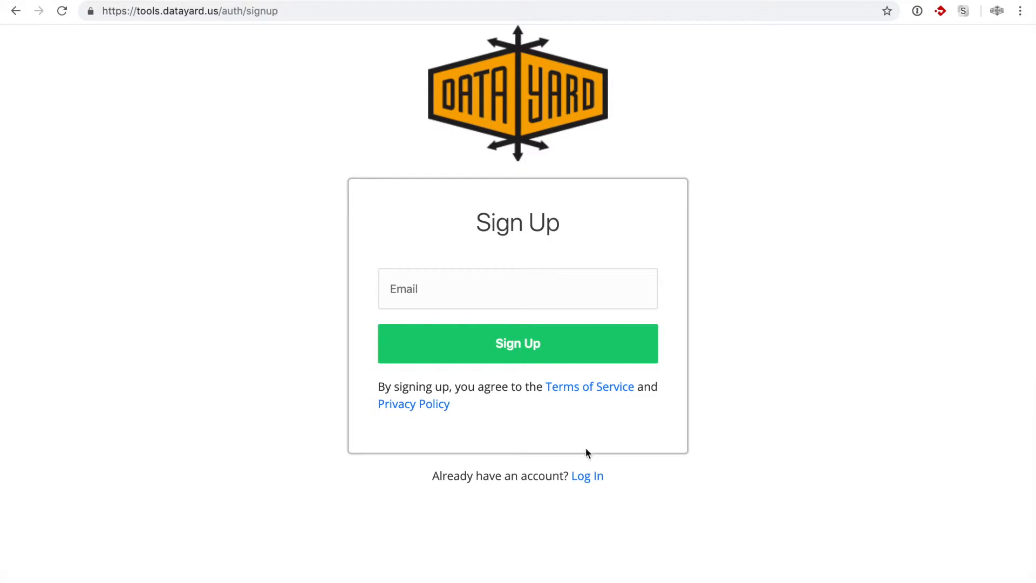
{"action": "left_click", "coordinate": [589, 477]}
Step: Log in with the account's email address and password
{"action": "left_click", "coordinate": [461, 286]}
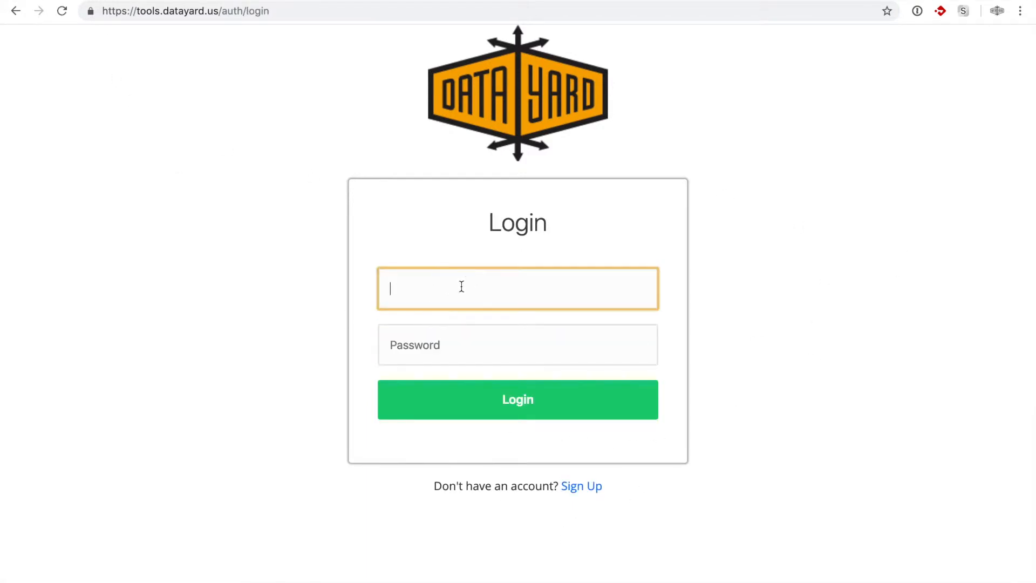
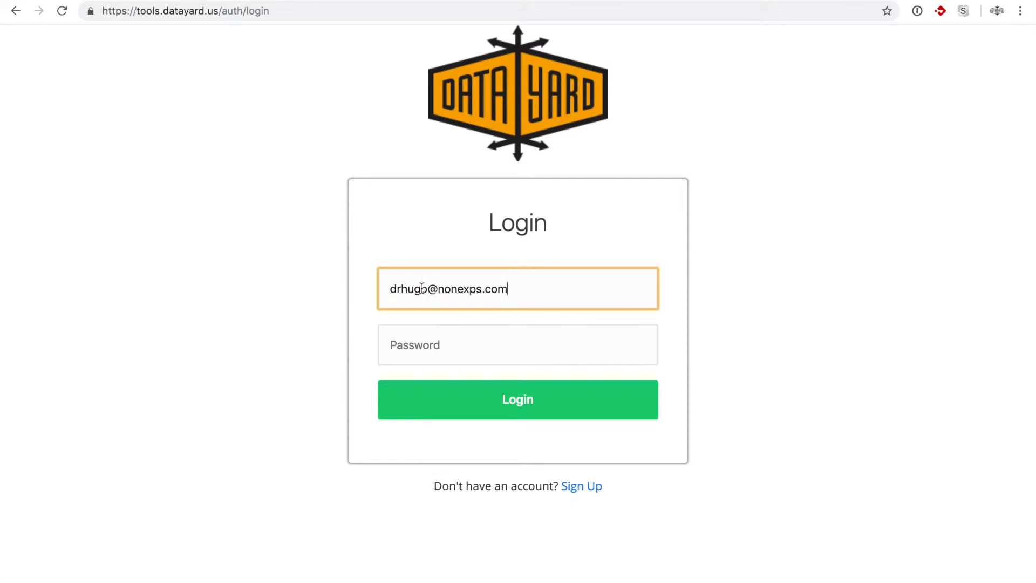
{"action": "left_click", "coordinate": [490, 362]}
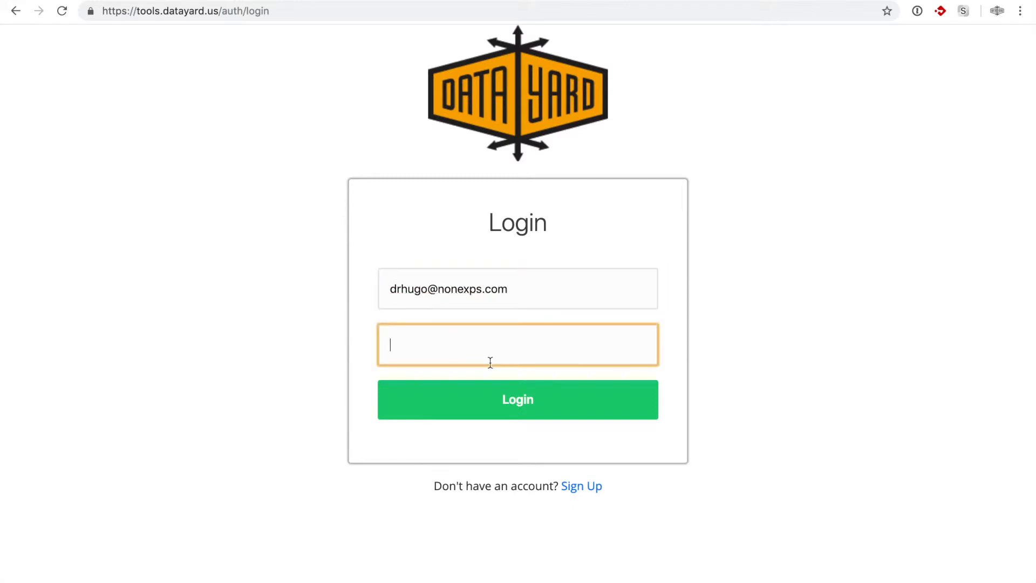
{"action": "type", "text": "•••••••••"}
{"action": "left_click", "coordinate": [570, 415]}
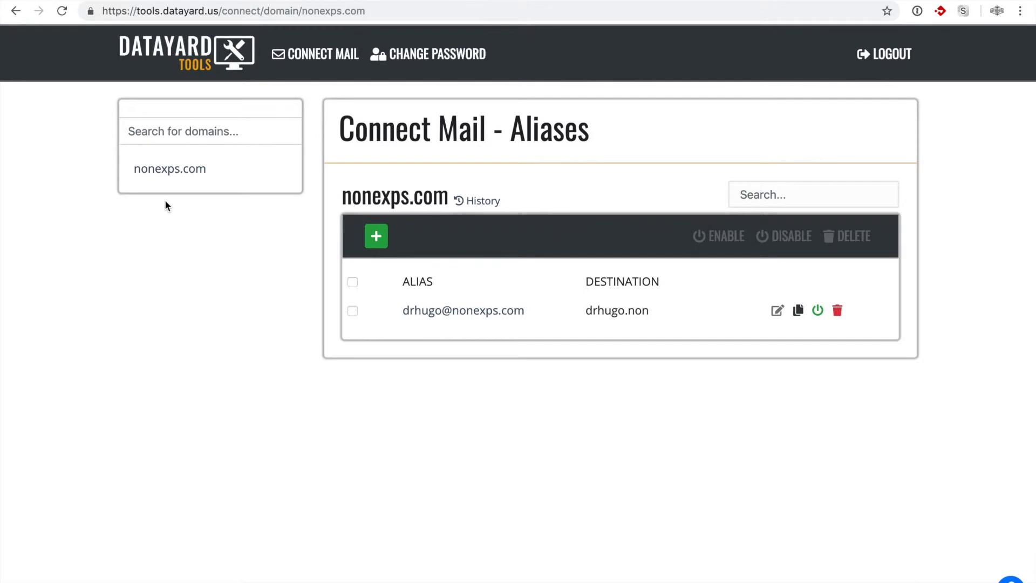
Step: Open the nonexps.com domain's aliases table from the left sidebar
{"action": "left_click", "coordinate": [157, 173]}
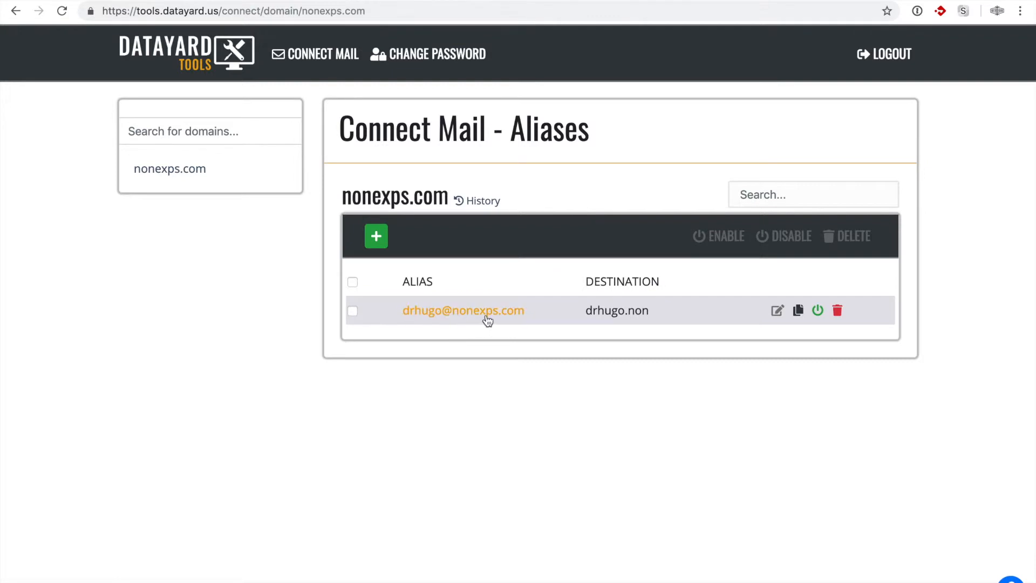
Step: Open the existing alias in the editor and inspect its destination and address
{"action": "left_click", "coordinate": [776, 313]}
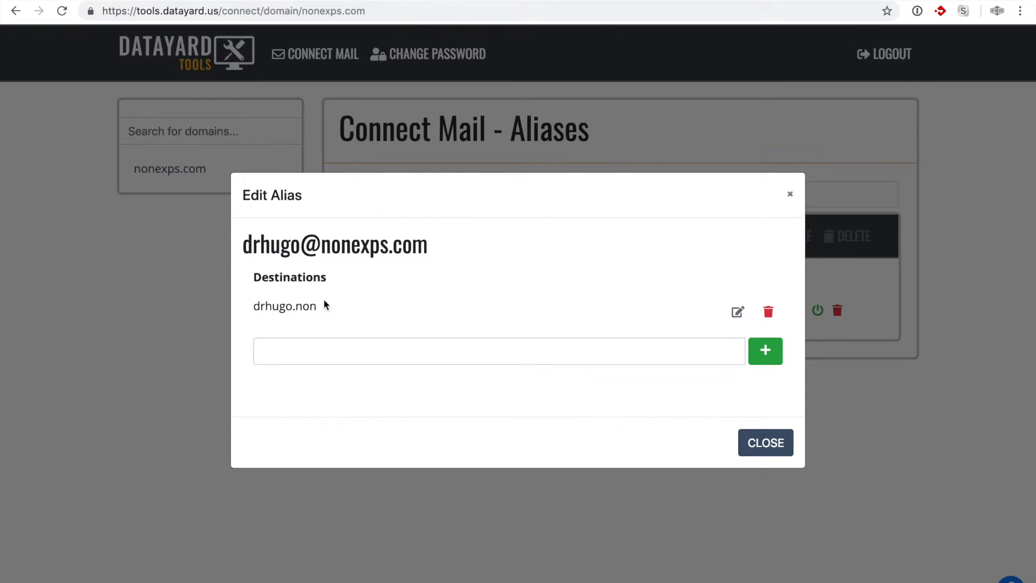
{"action": "left_click_drag", "start_coordinate": [254, 306], "coordinate": [324, 306]}
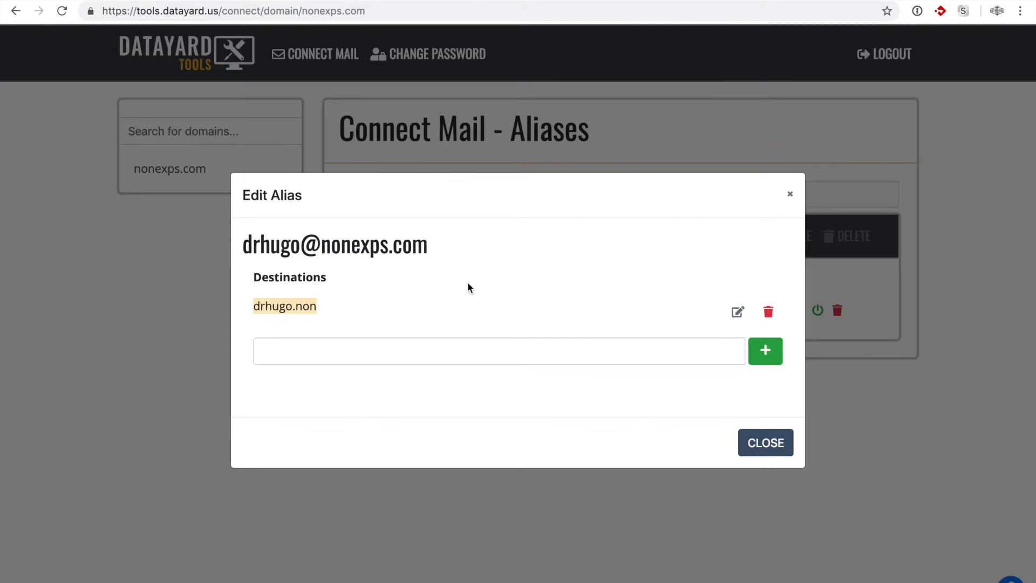
{"action": "left_click_drag", "start_coordinate": [241, 244], "coordinate": [458, 249]}
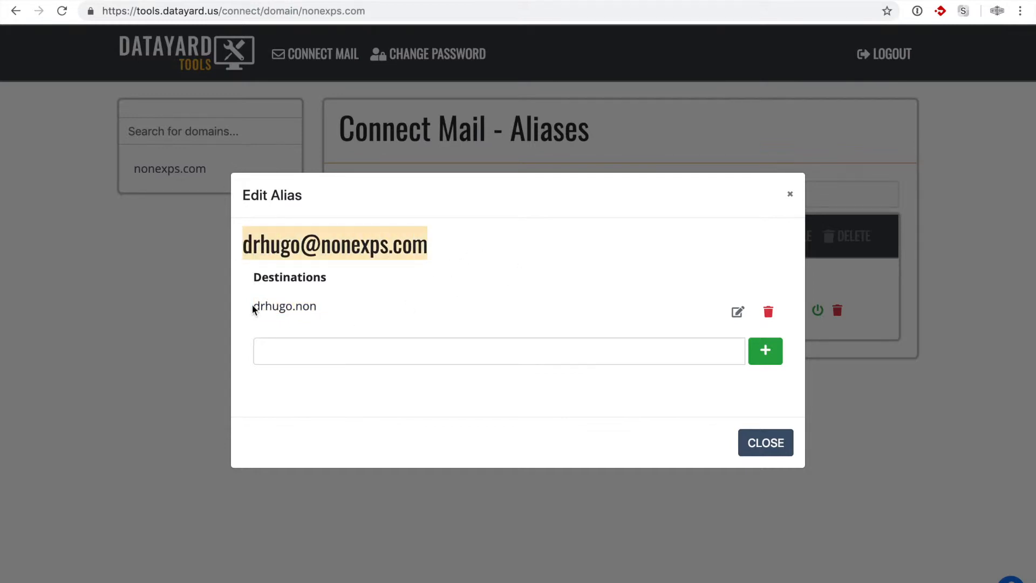
{"action": "left_click", "coordinate": [289, 304]}
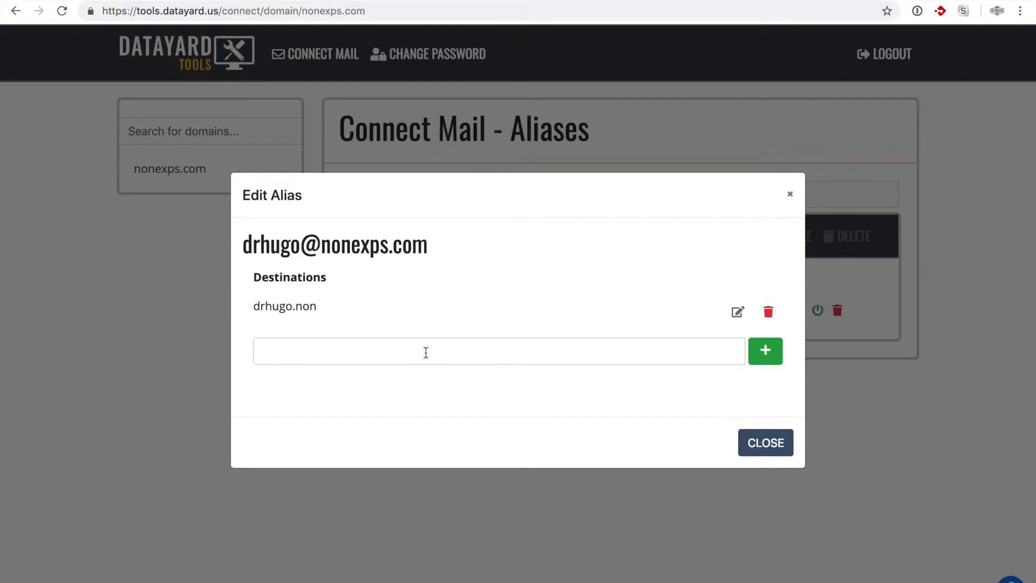
Step: Add an external Gmail address as a second destination, then request its deletion
{"action": "left_click", "coordinate": [591, 347]}
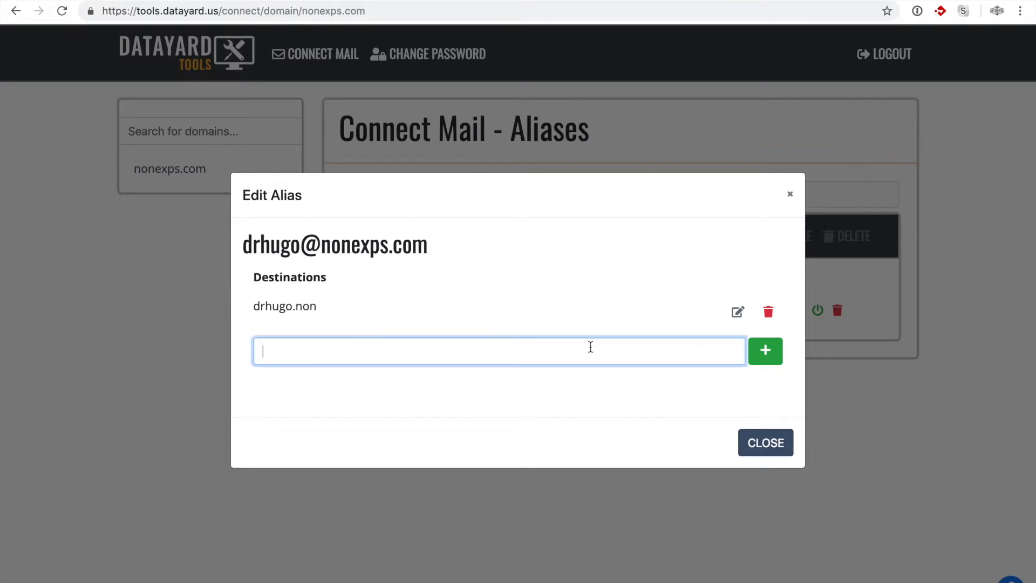
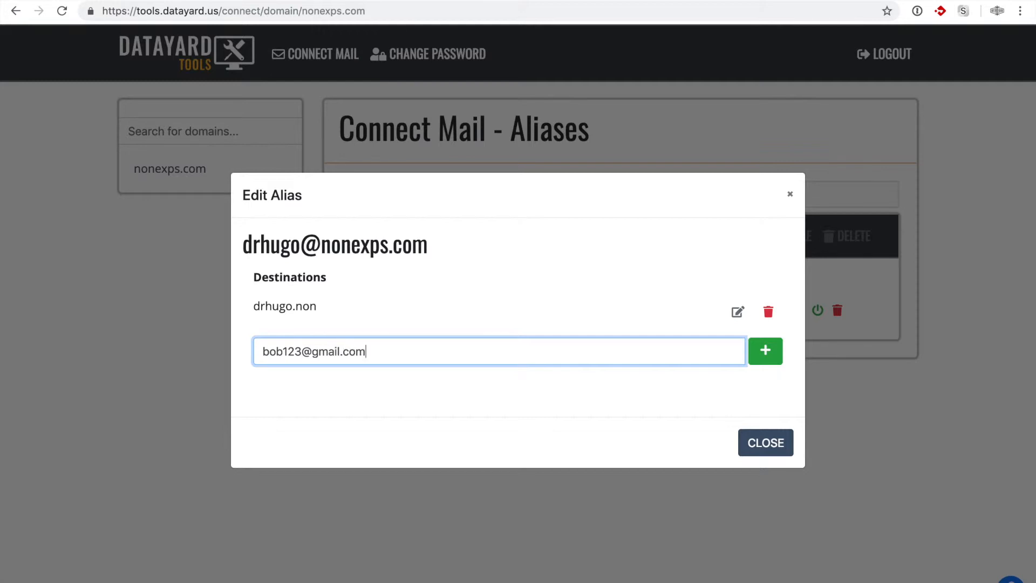
{"action": "left_click", "coordinate": [765, 352]}
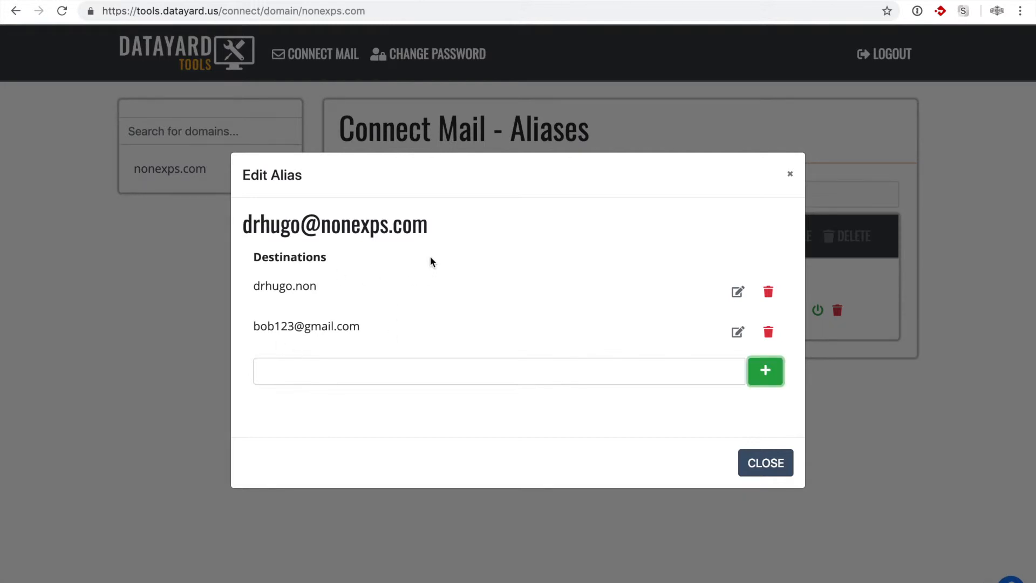
{"action": "left_click", "coordinate": [246, 223]}
{"action": "left_click_drag", "start_coordinate": [247, 223], "coordinate": [423, 229]}
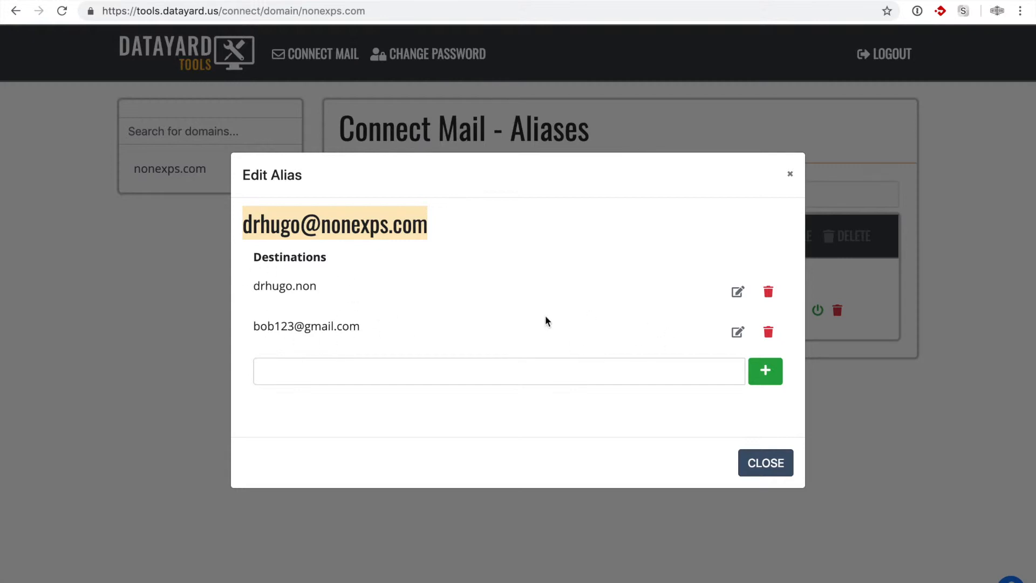
{"action": "left_click", "coordinate": [768, 332]}
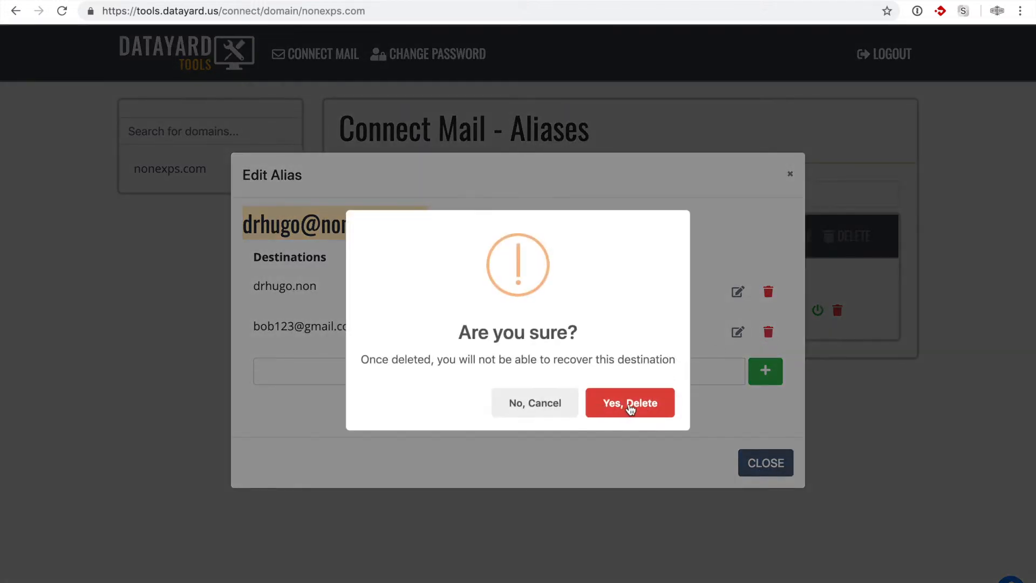
Step: Confirm deleting the added destination and close the Edit Alias dialog
{"action": "left_click", "coordinate": [630, 406]}
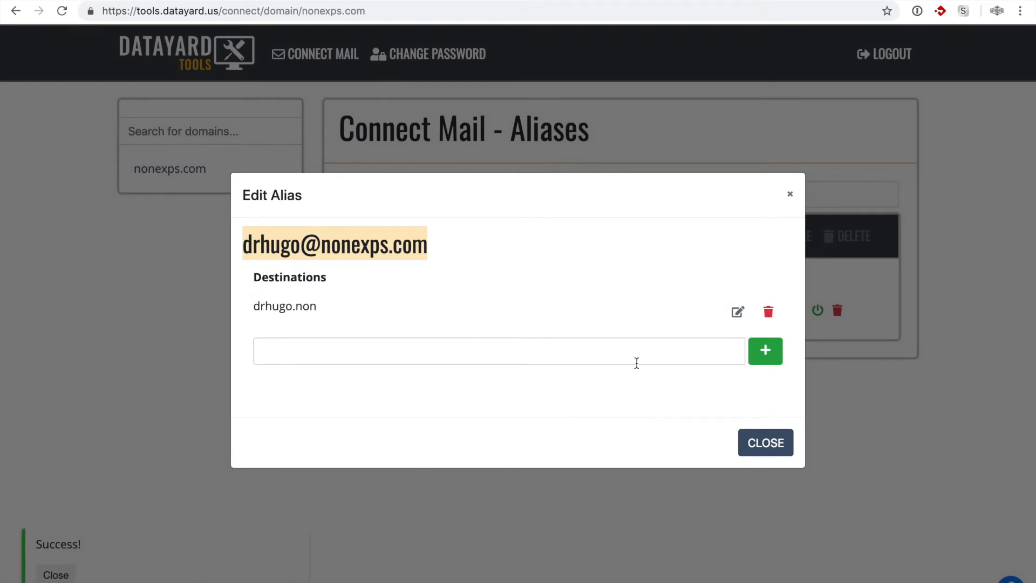
{"action": "left_click", "coordinate": [760, 446]}
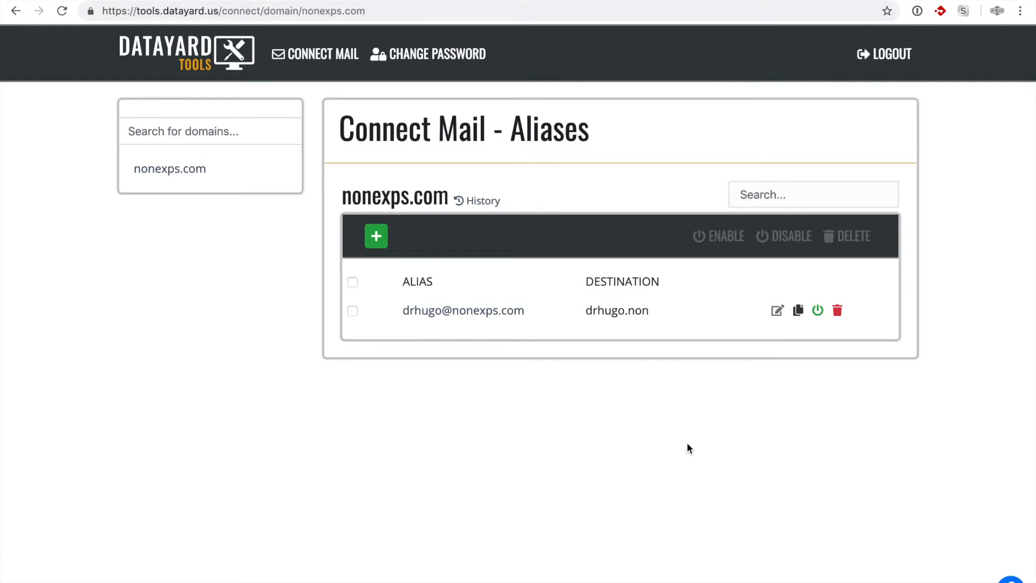
Step: Start a regular alias named drsven and add an external Gmail address as its destination
{"action": "left_click", "coordinate": [378, 239]}
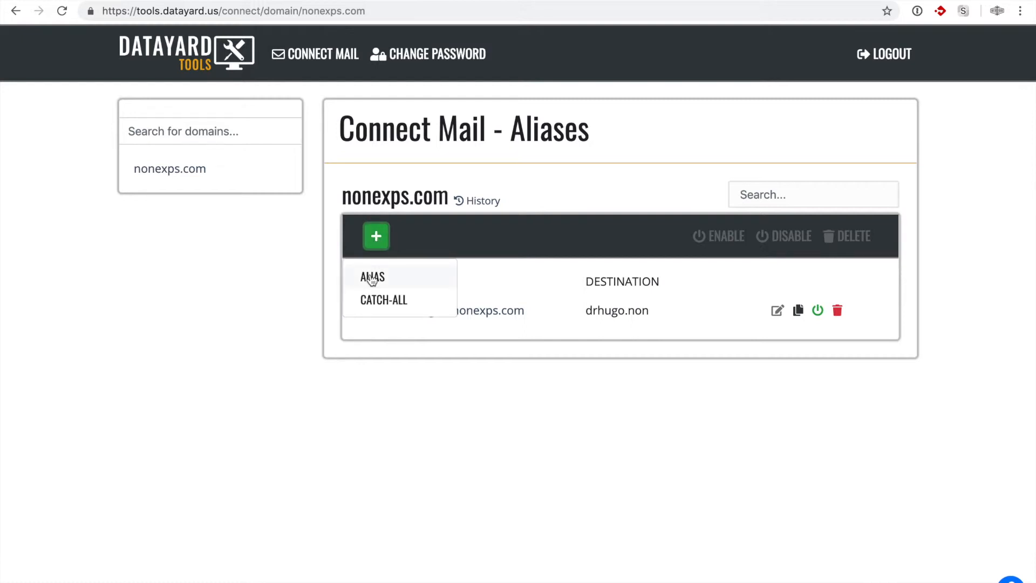
{"action": "left_click", "coordinate": [425, 278]}
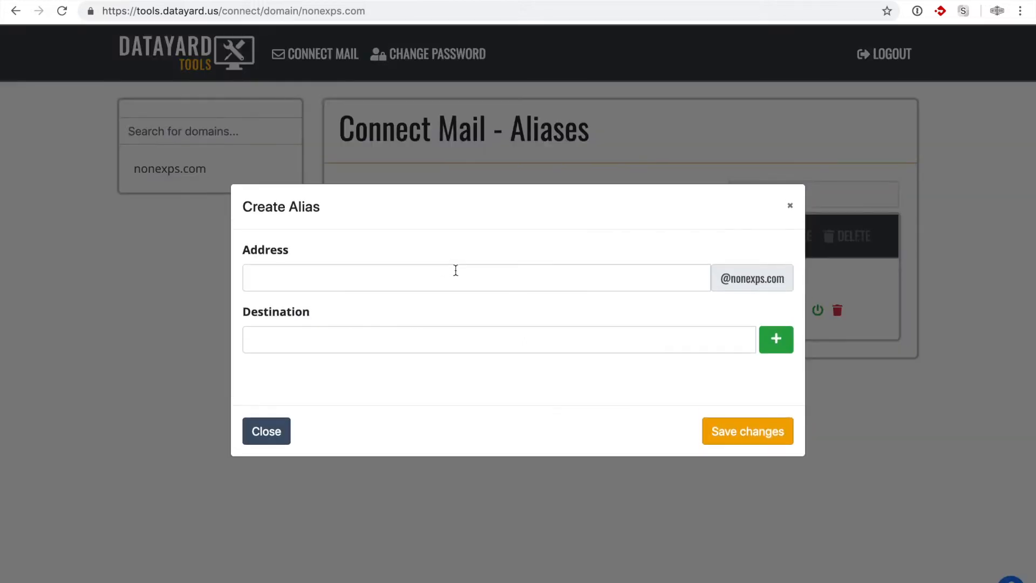
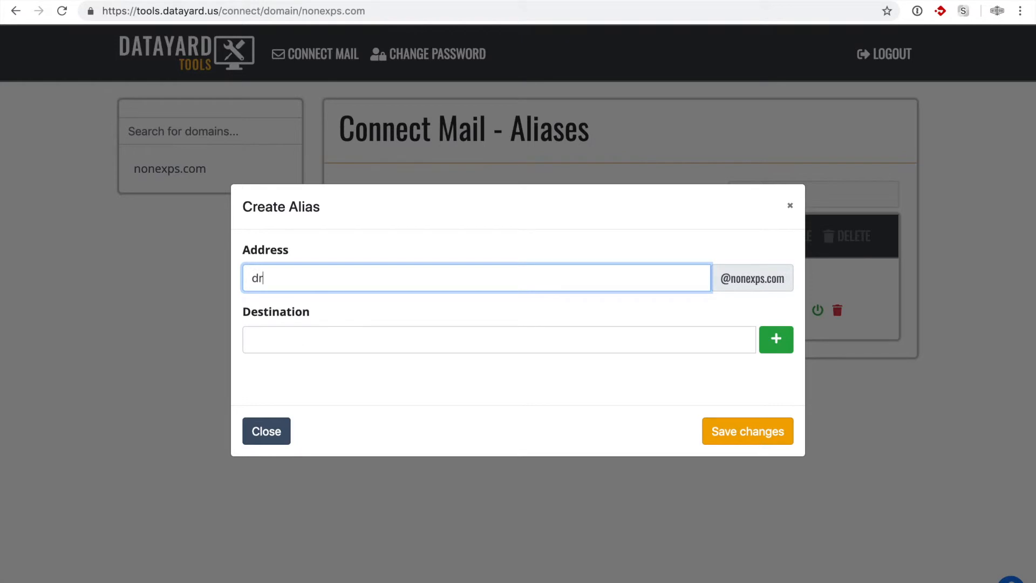
{"action": "left_click", "coordinate": [469, 333]}
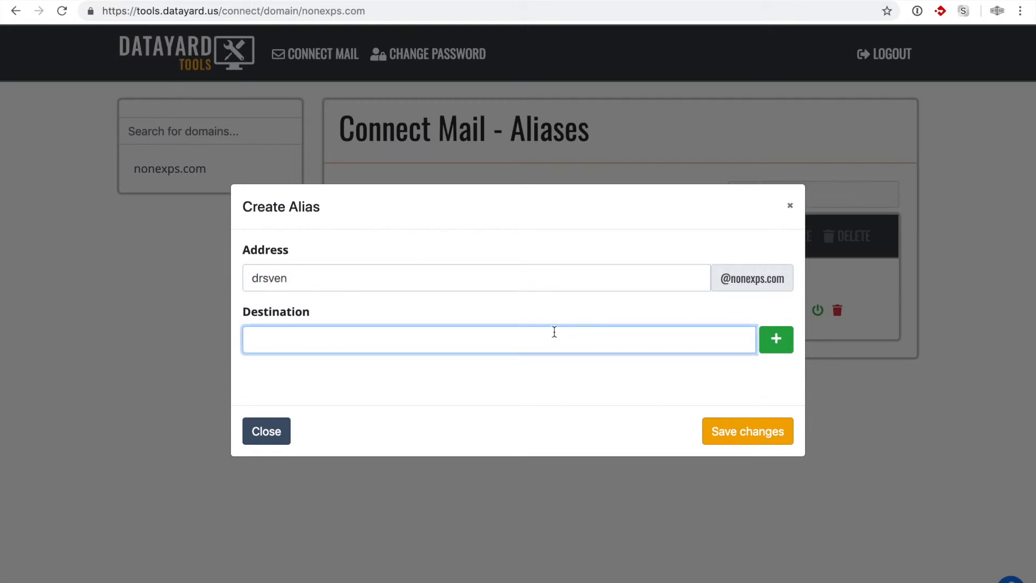
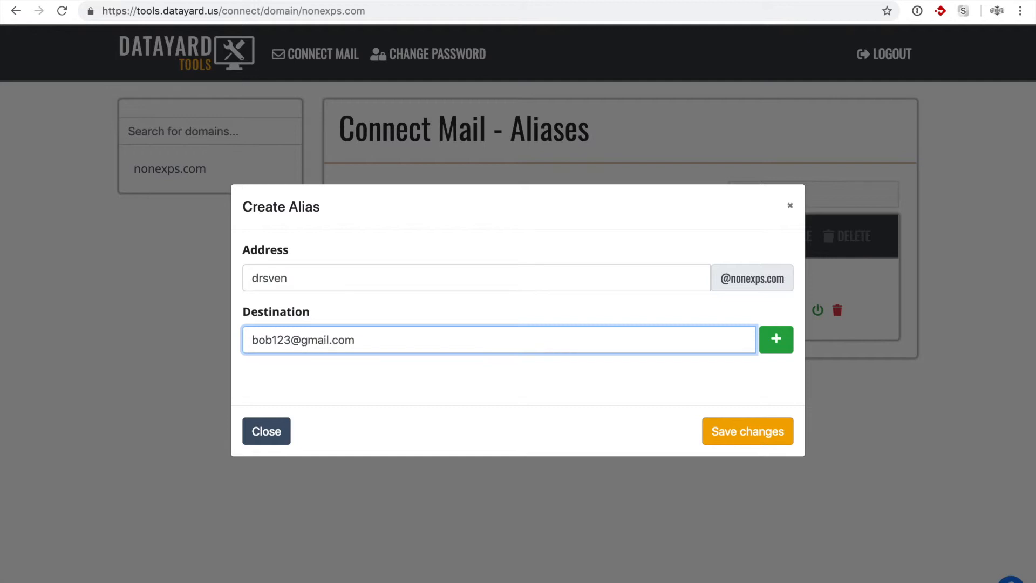
{"action": "left_click", "coordinate": [775, 339]}
Step: Add a second external address, then delete both destinations again
{"action": "left_click", "coordinate": [372, 353]}
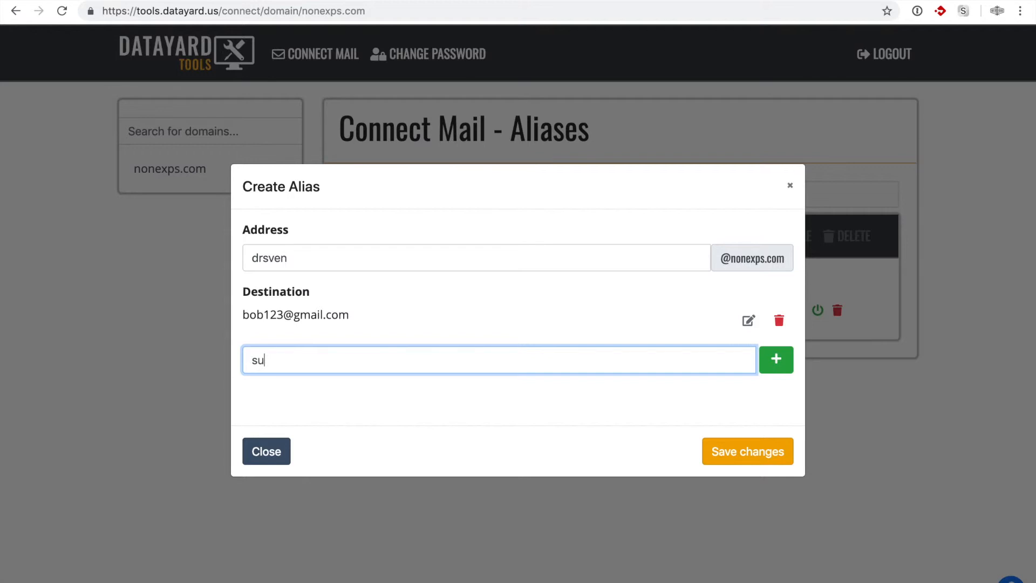
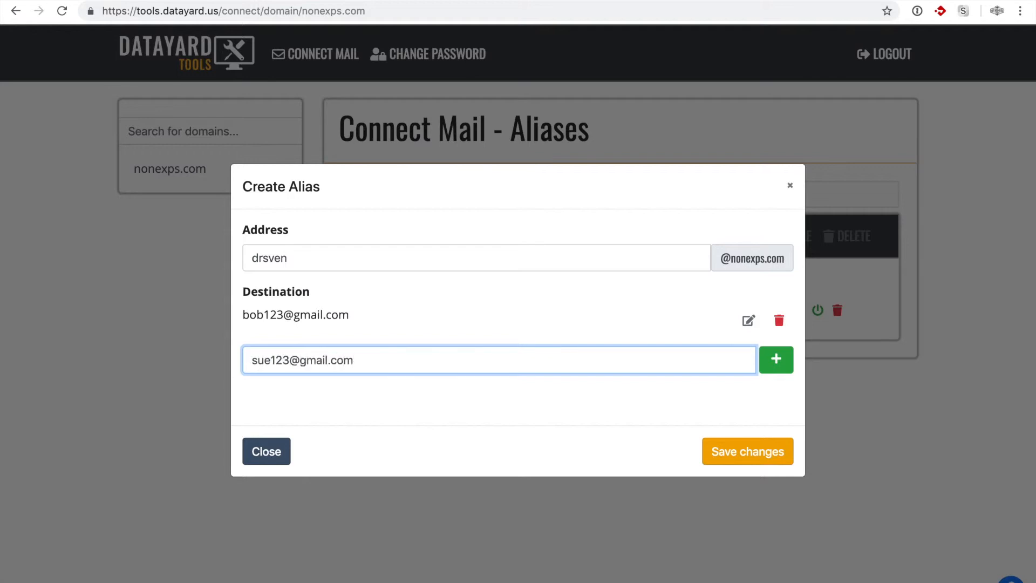
{"action": "left_click", "coordinate": [783, 362]}
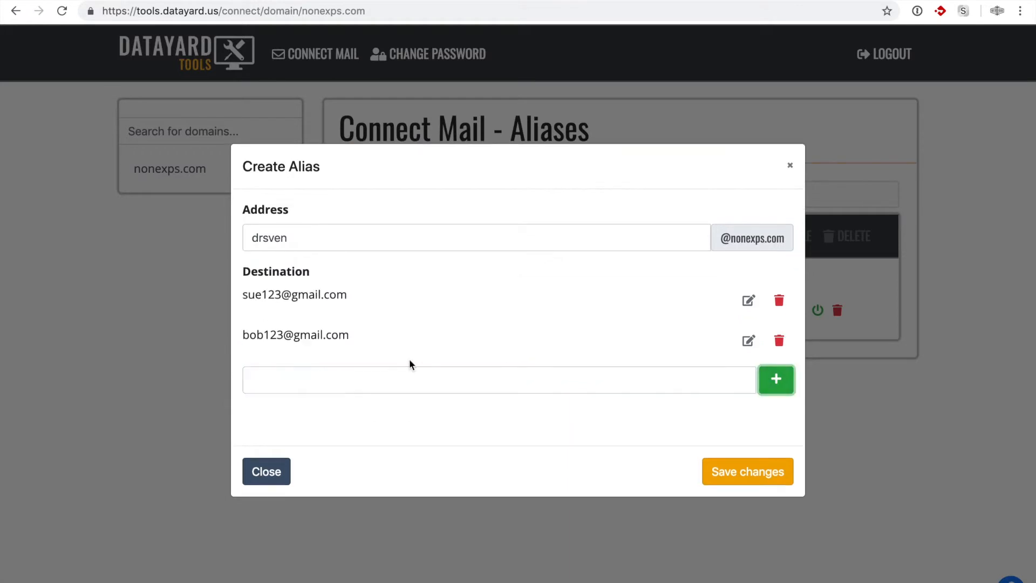
{"action": "left_click", "coordinate": [780, 302]}
{"action": "left_click", "coordinate": [643, 402]}
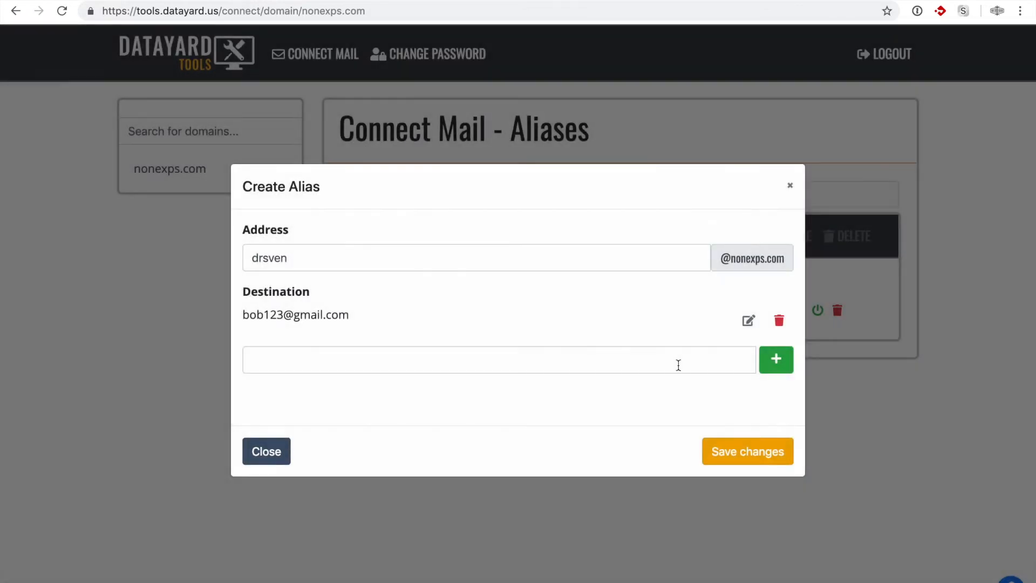
{"action": "left_click", "coordinate": [779, 321]}
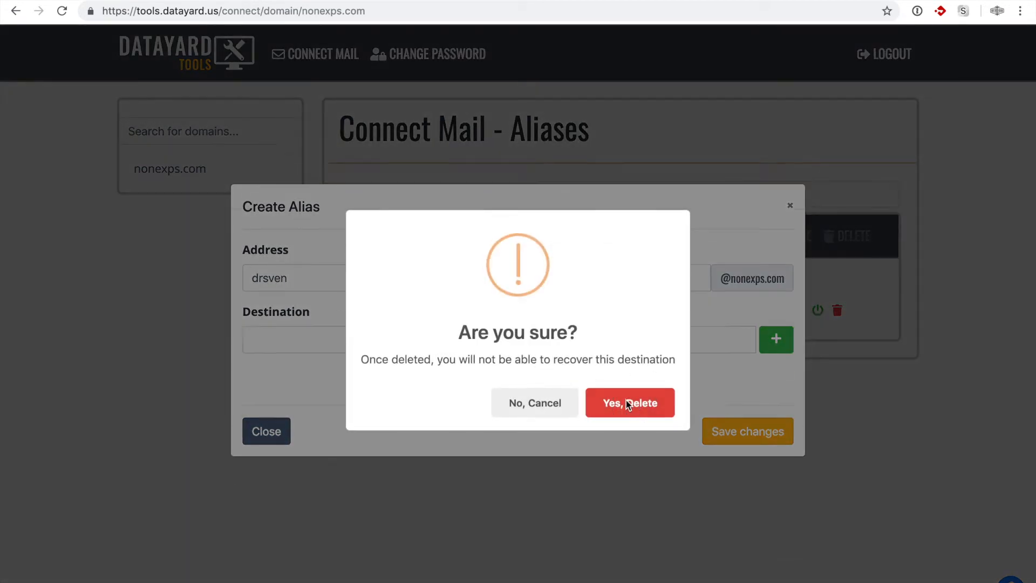
{"action": "left_click", "coordinate": [633, 403]}
Step: Set drsven.non as the alias's only destination and save the new alias
{"action": "left_click", "coordinate": [349, 342]}
{"action": "type", "text": "d"}
{"action": "key", "text": "BackSpace"}
{"action": "type", "text": "sven"}
{"action": "key", "text": "BackSpace"}
{"action": "key", "text": "BackSpace"}
{"action": "key", "text": "BackSpace"}
{"action": "key", "text": "BackSpace"}
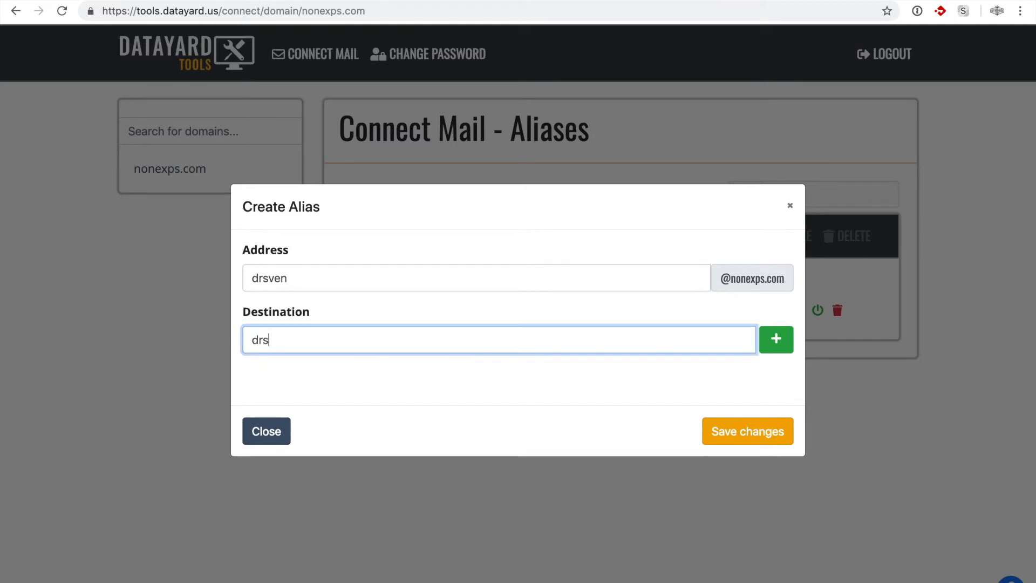
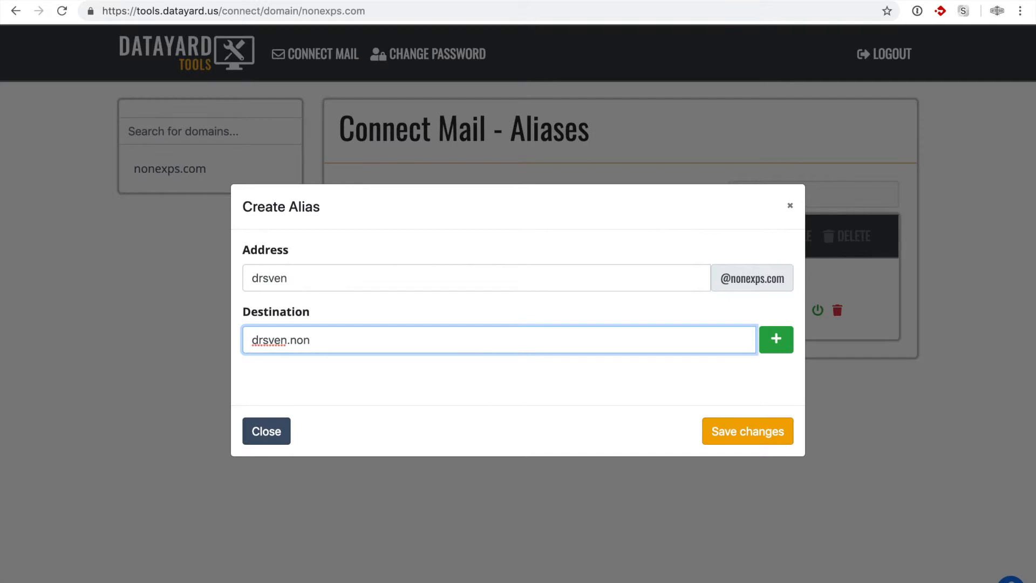
{"action": "left_click", "coordinate": [778, 340]}
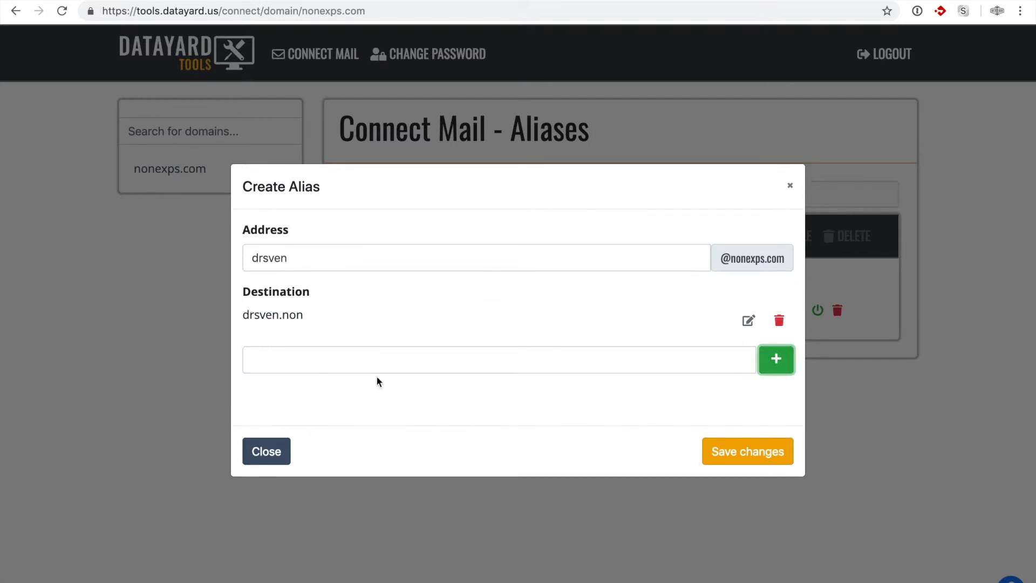
{"action": "left_click", "coordinate": [722, 458]}
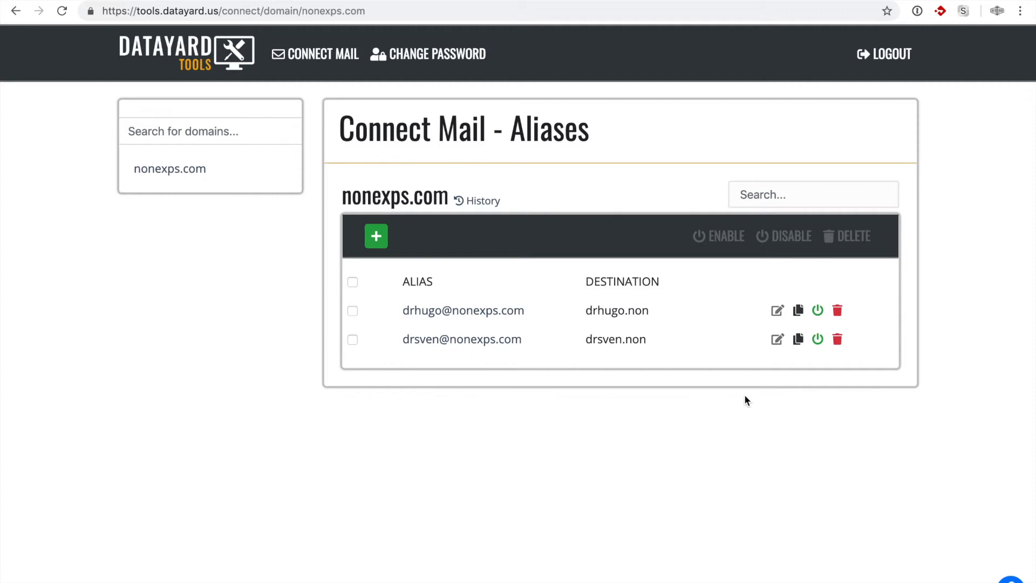
Step: Delete the drsven alias and confirm the removal
{"action": "left_click", "coordinate": [838, 340]}
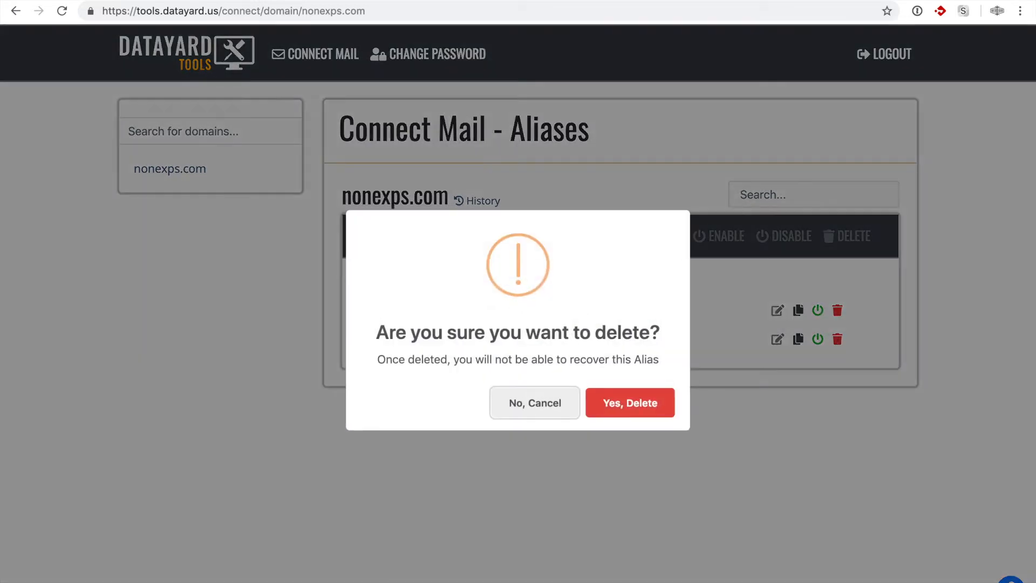
{"action": "left_click", "coordinate": [643, 409]}
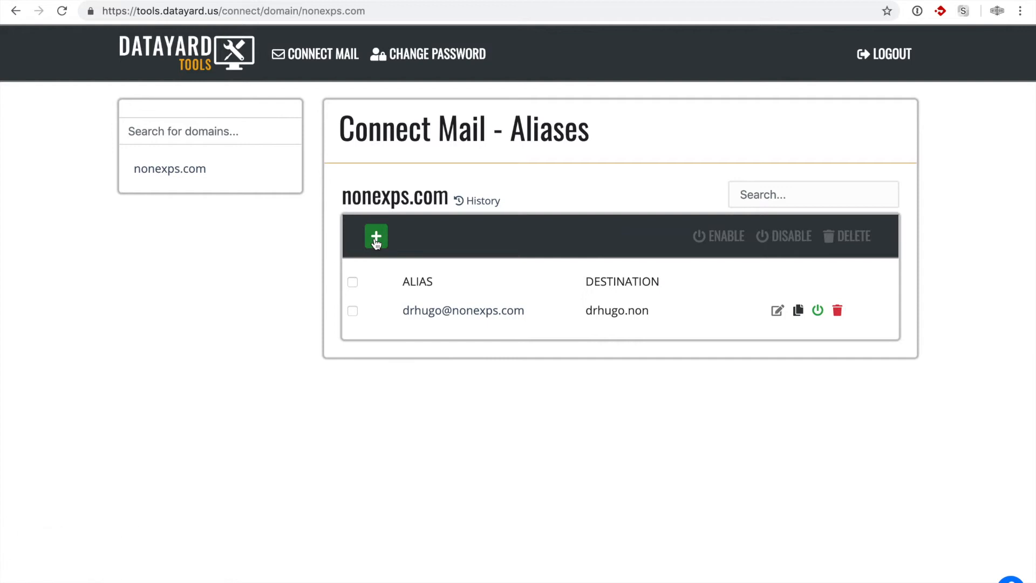
{"action": "left_click", "coordinate": [376, 240]}
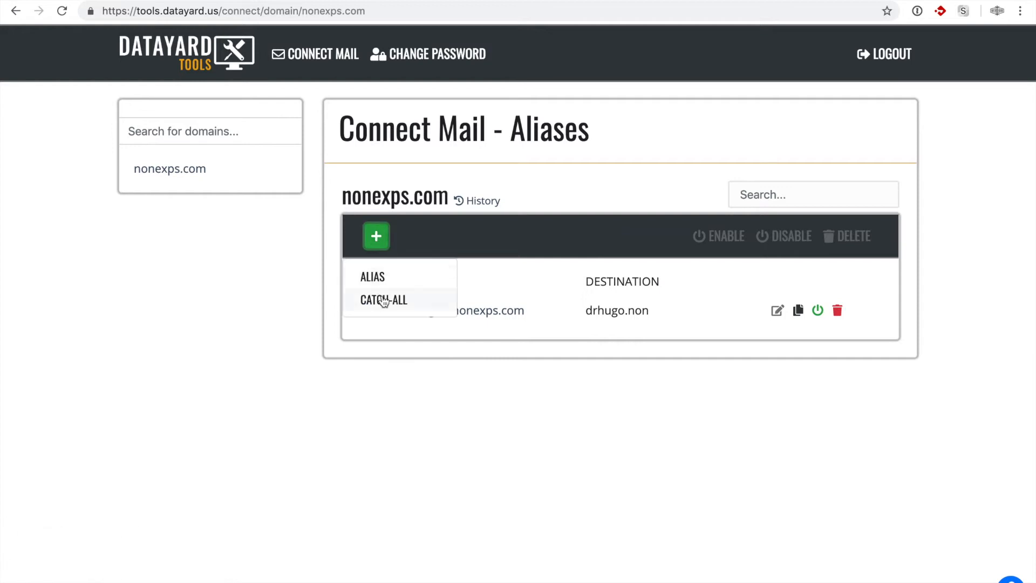
Step: Open a catch-all form for nonexps.com, then close it without saving
{"action": "left_click", "coordinate": [451, 412]}
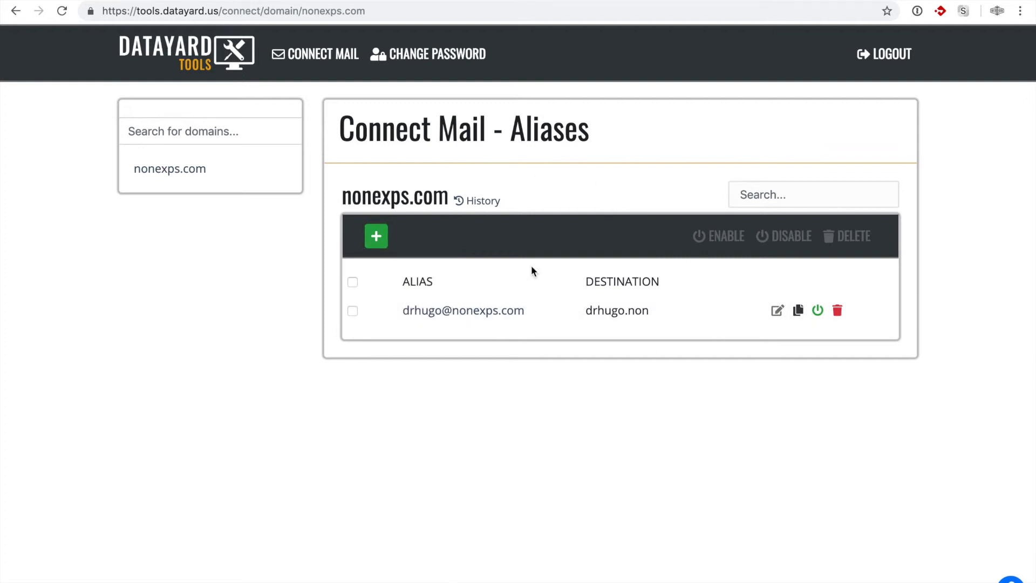
{"action": "left_click", "coordinate": [377, 235]}
{"action": "left_click", "coordinate": [385, 297]}
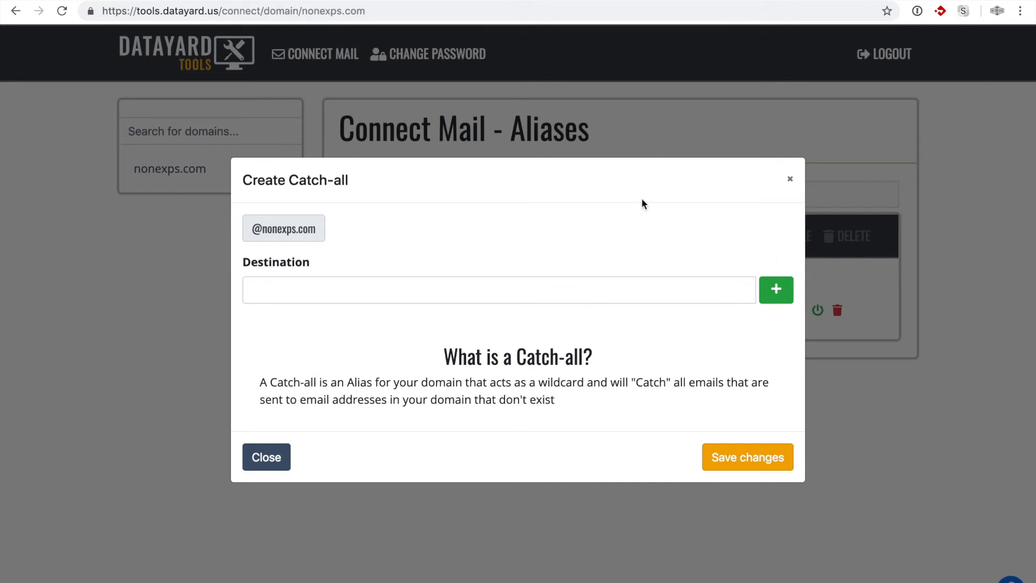
{"action": "left_click", "coordinate": [790, 181]}
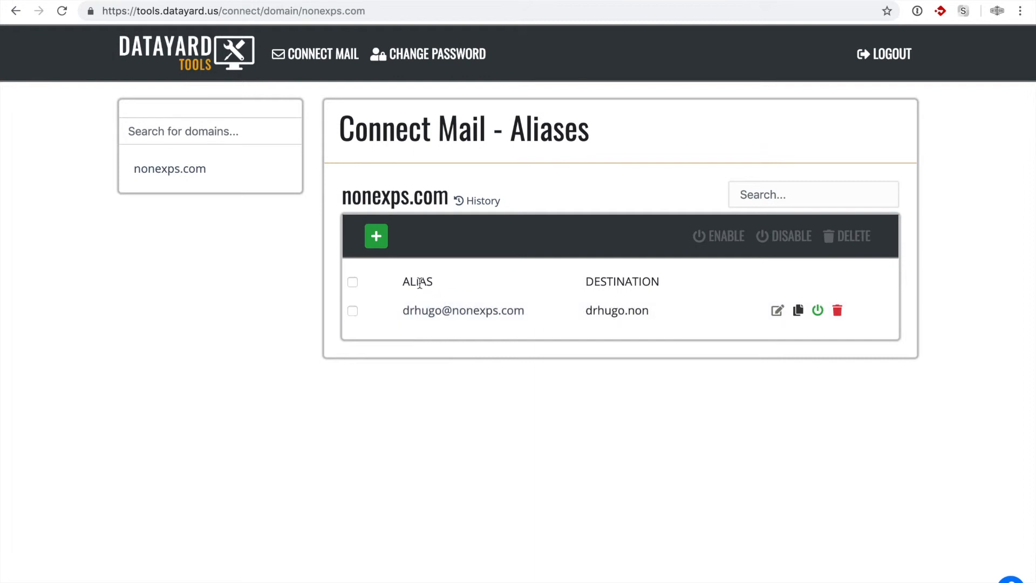
{"action": "left_click", "coordinate": [377, 238]}
{"action": "left_click", "coordinate": [377, 300]}
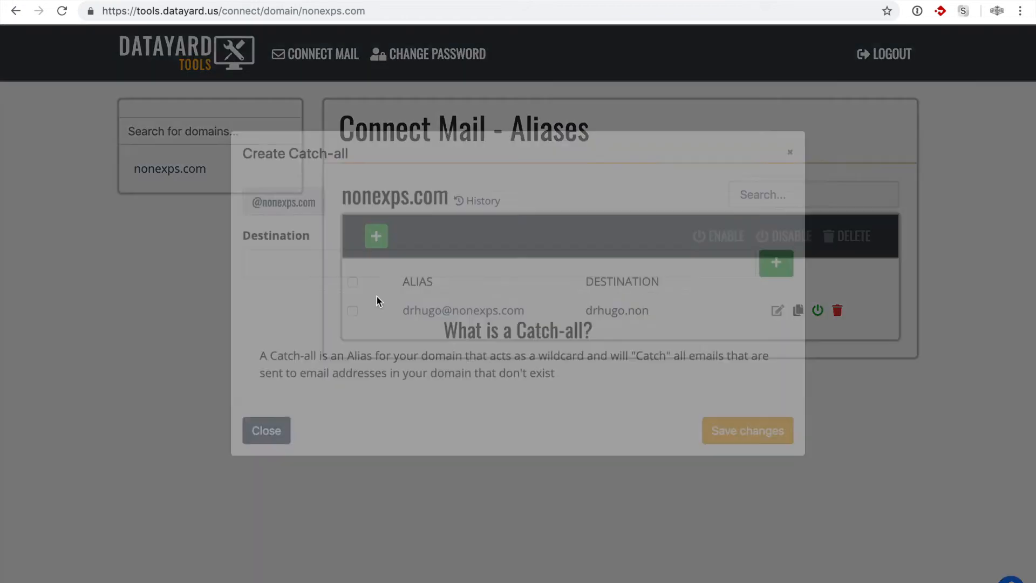
{"action": "left_click", "coordinate": [367, 291]}
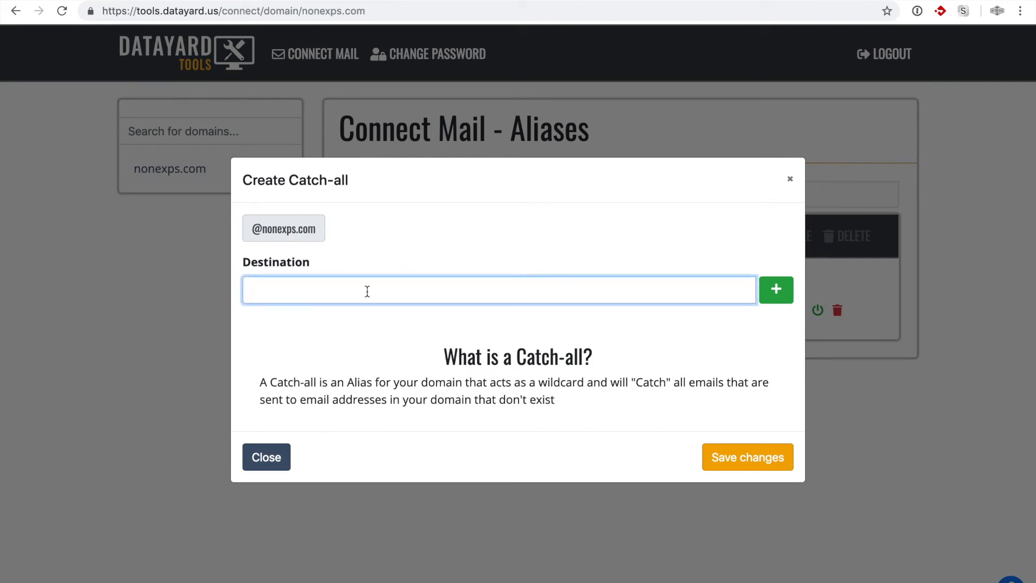
{"action": "left_click", "coordinate": [778, 292]}
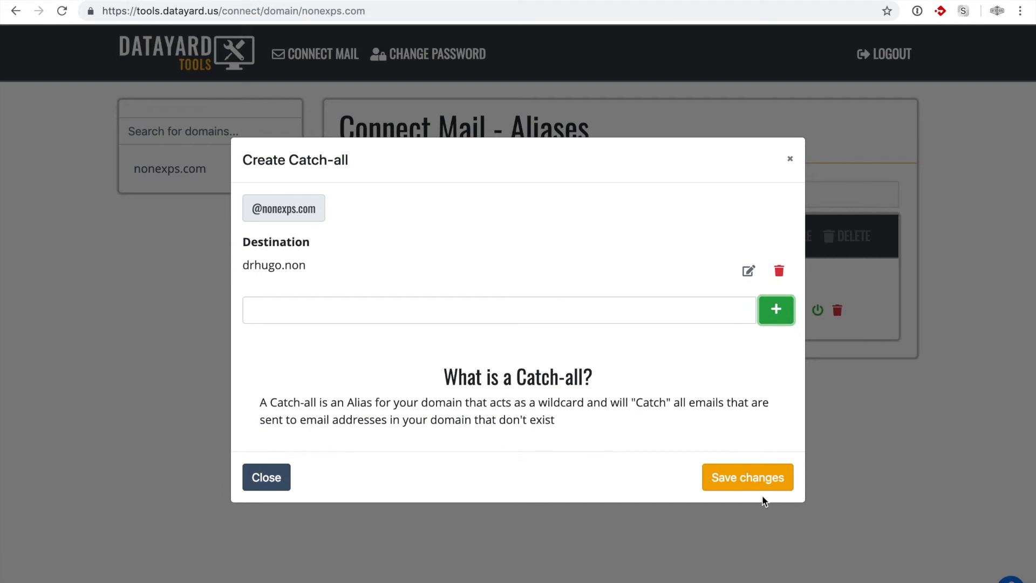
{"action": "left_click", "coordinate": [757, 477]}
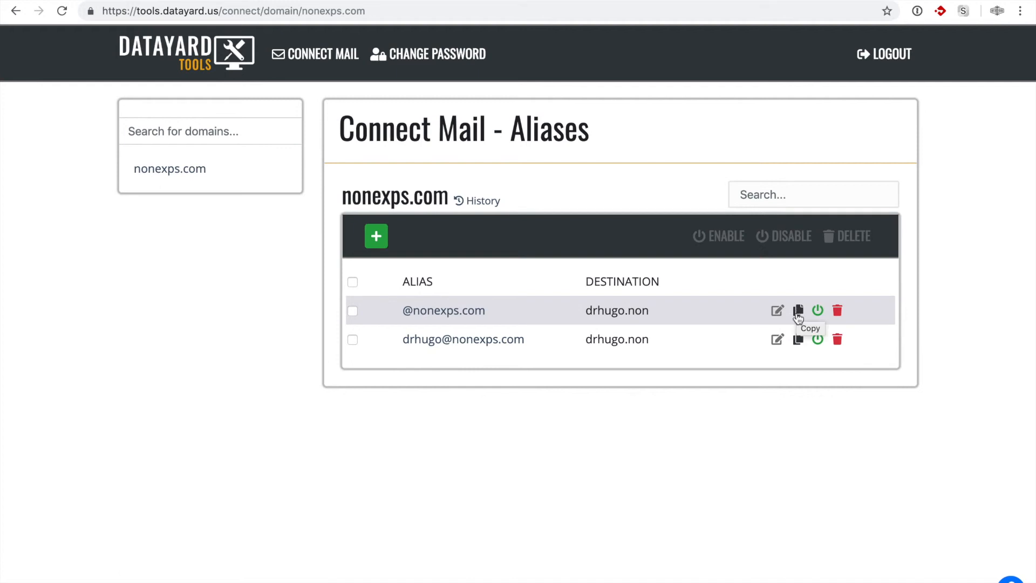
{"action": "left_click", "coordinate": [796, 341]}
{"action": "left_click", "coordinate": [412, 325]}
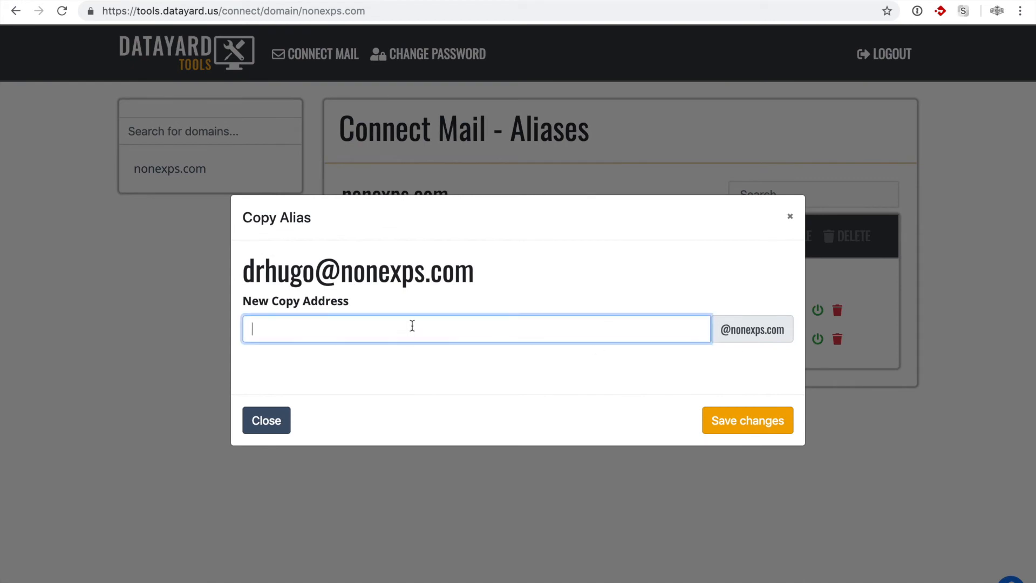
{"action": "left_click", "coordinate": [744, 428]}
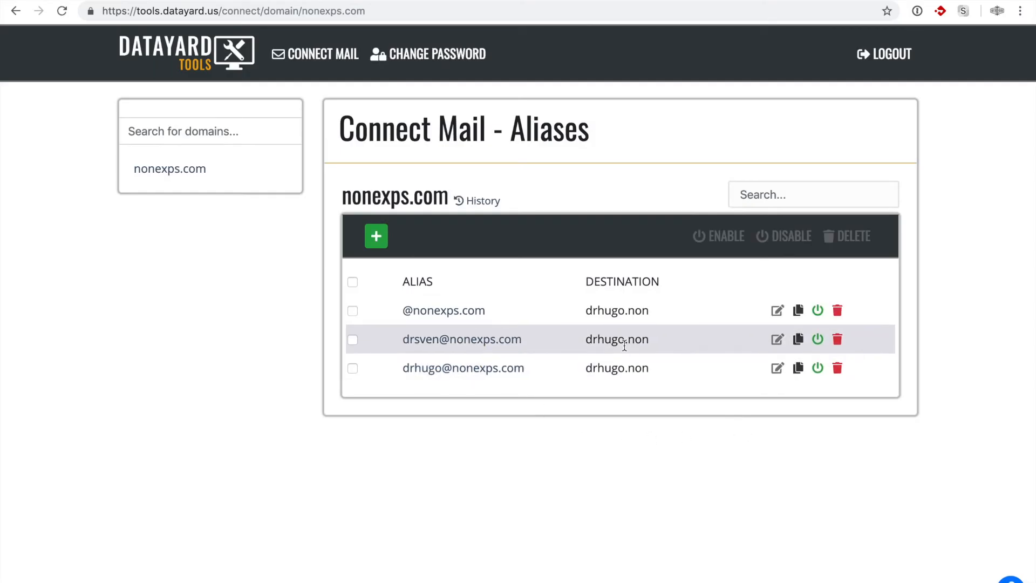
{"action": "left_click", "coordinate": [837, 339]}
{"action": "left_click", "coordinate": [653, 404]}
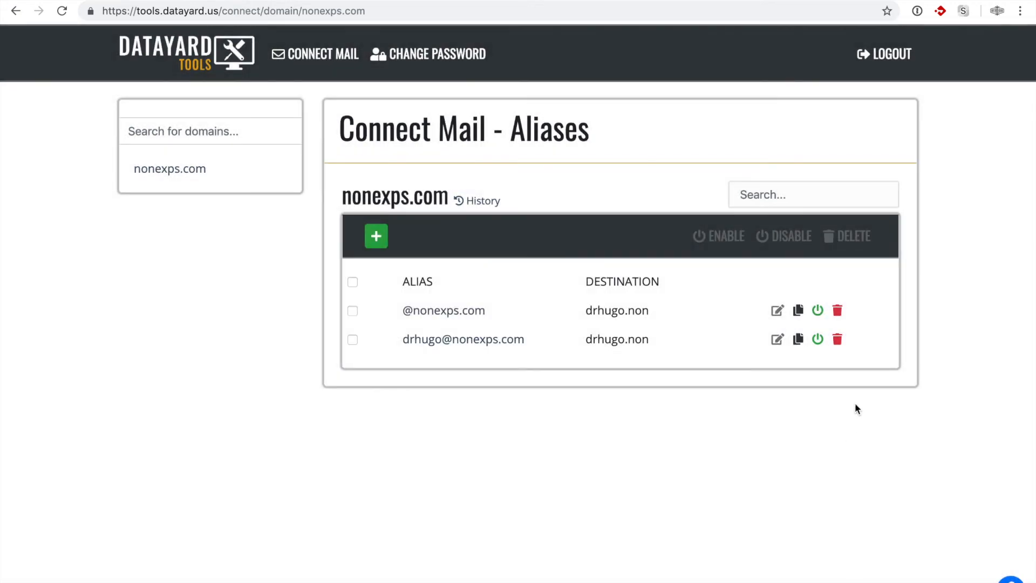
{"action": "left_click", "coordinate": [818, 340]}
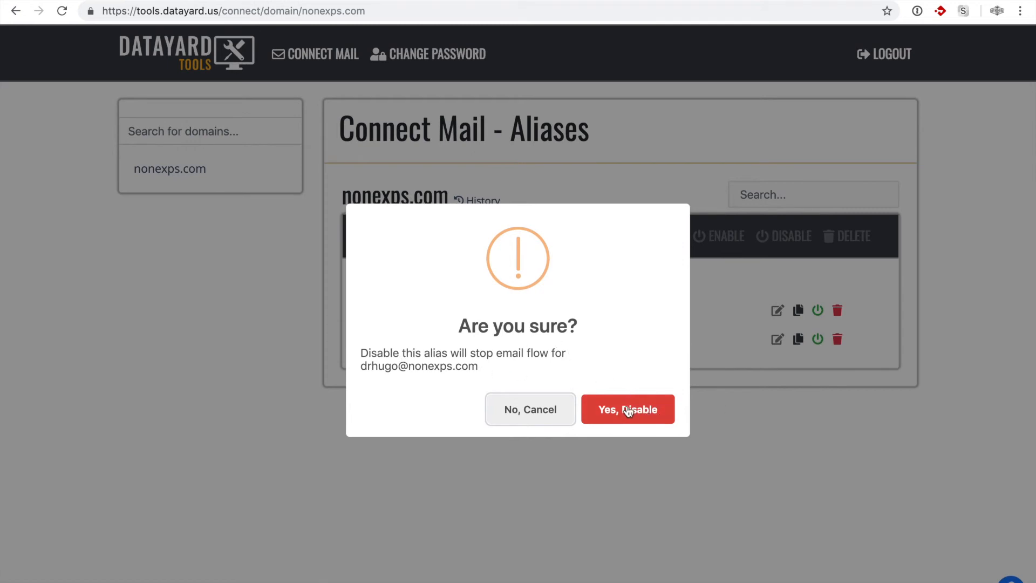
{"action": "left_click", "coordinate": [652, 407]}
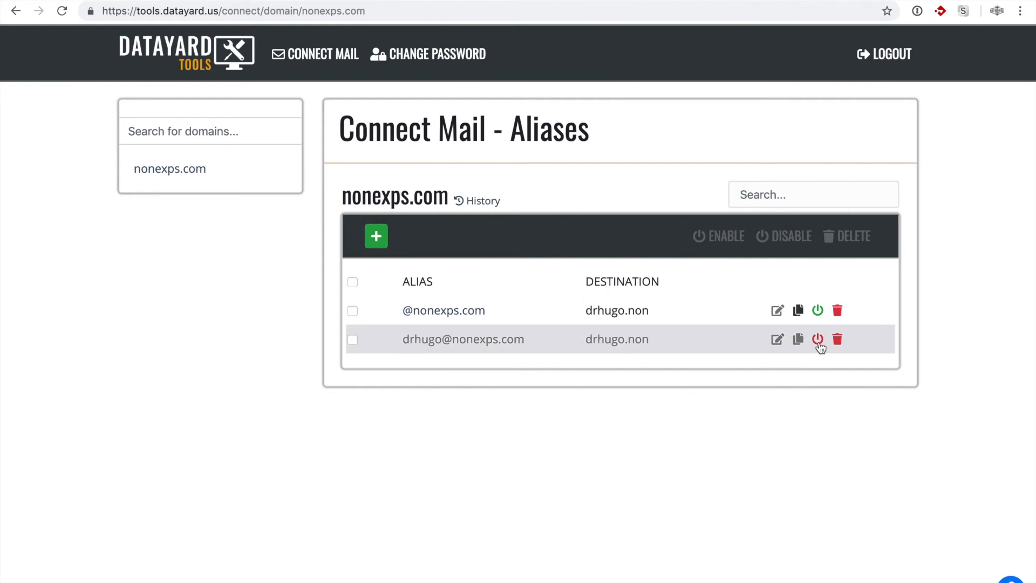
{"action": "scroll", "coordinate": [819, 343], "scroll_direction": "down", "scroll_amount": 1}
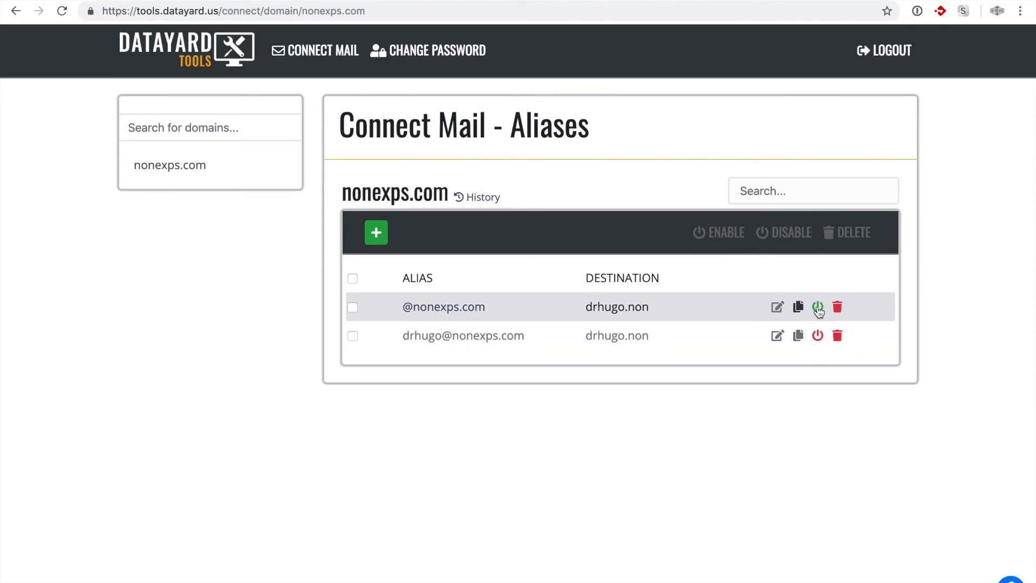
{"action": "left_click", "coordinate": [818, 335]}
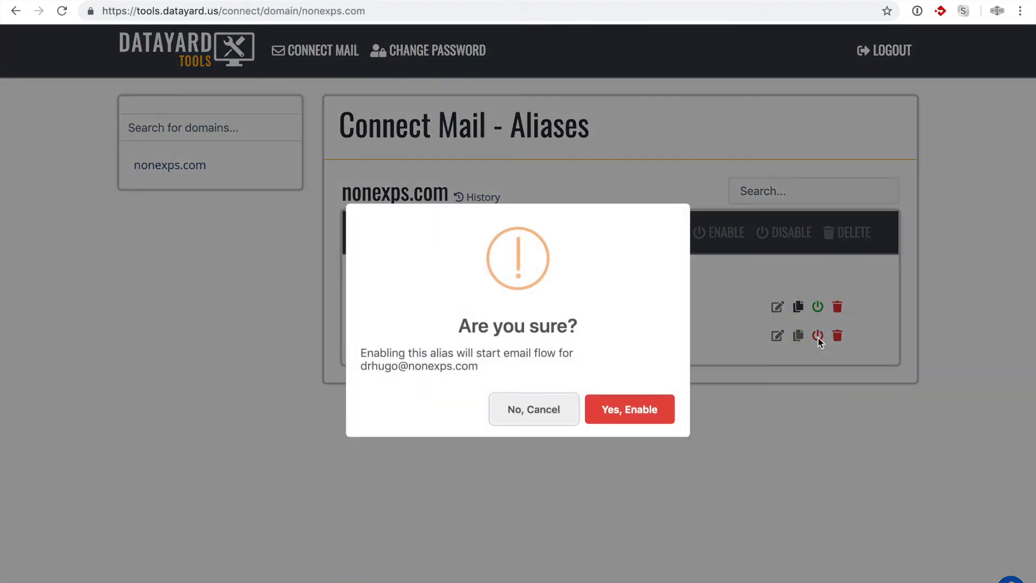
{"action": "left_click", "coordinate": [630, 424]}
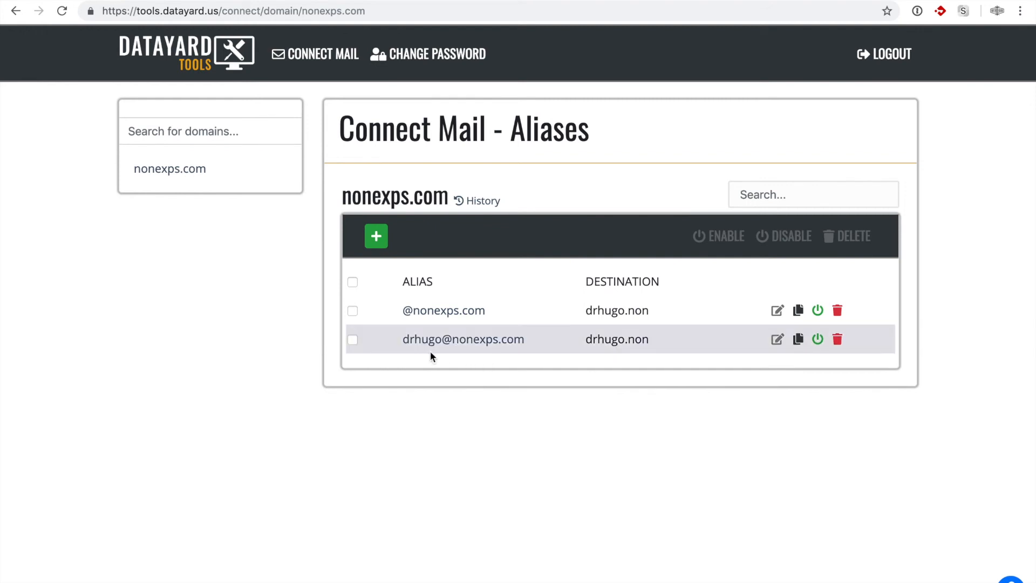
{"action": "left_click", "coordinate": [424, 54]}
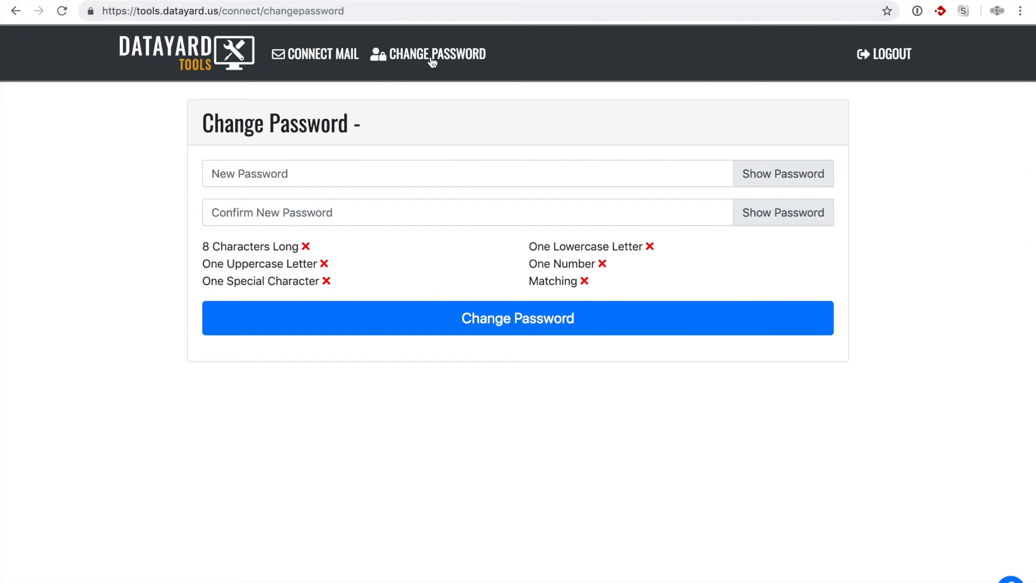
{"action": "left_click", "coordinate": [351, 178]}
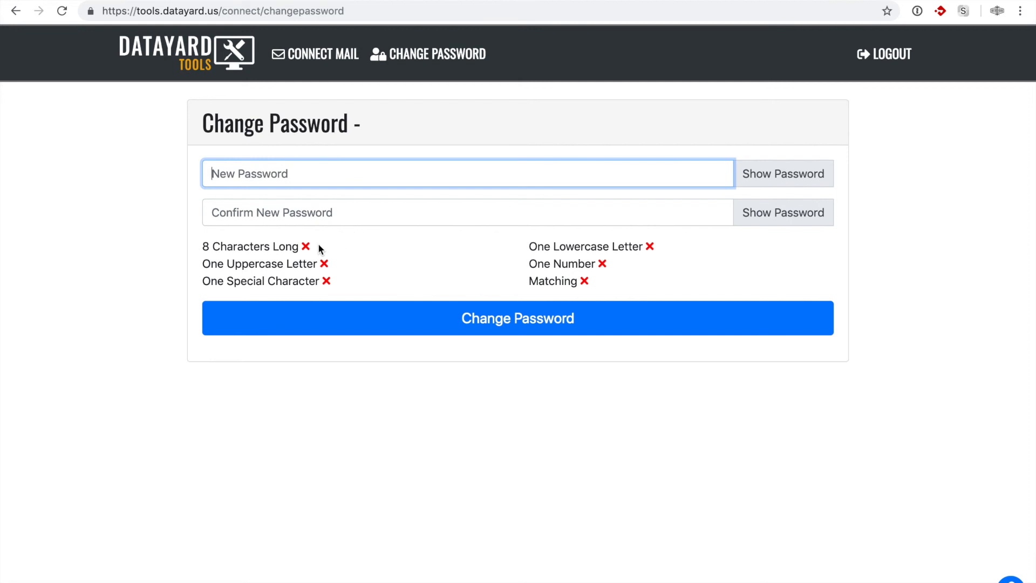
{"action": "left_click", "coordinate": [287, 213]}
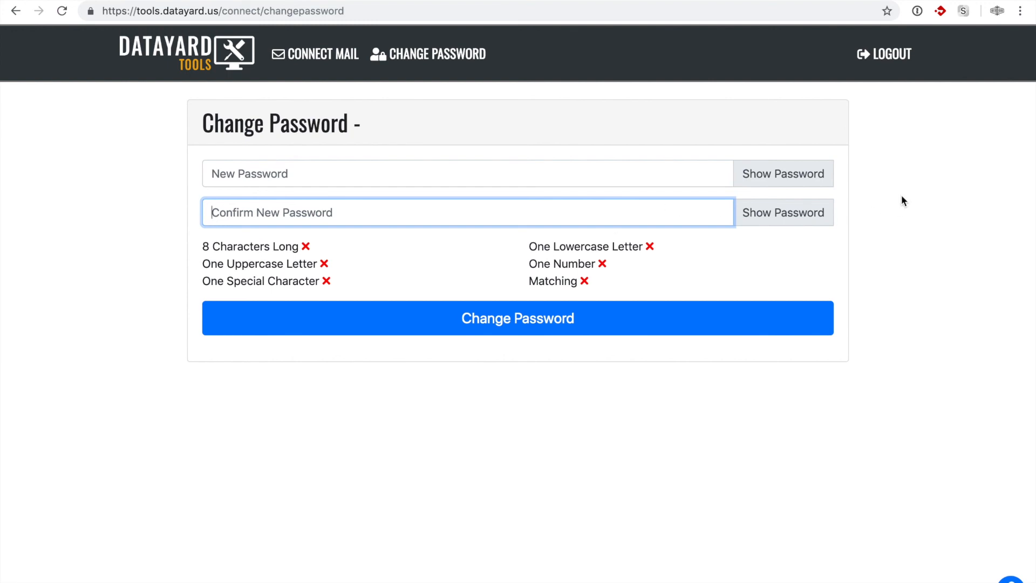
{"action": "left_click", "coordinate": [318, 54]}
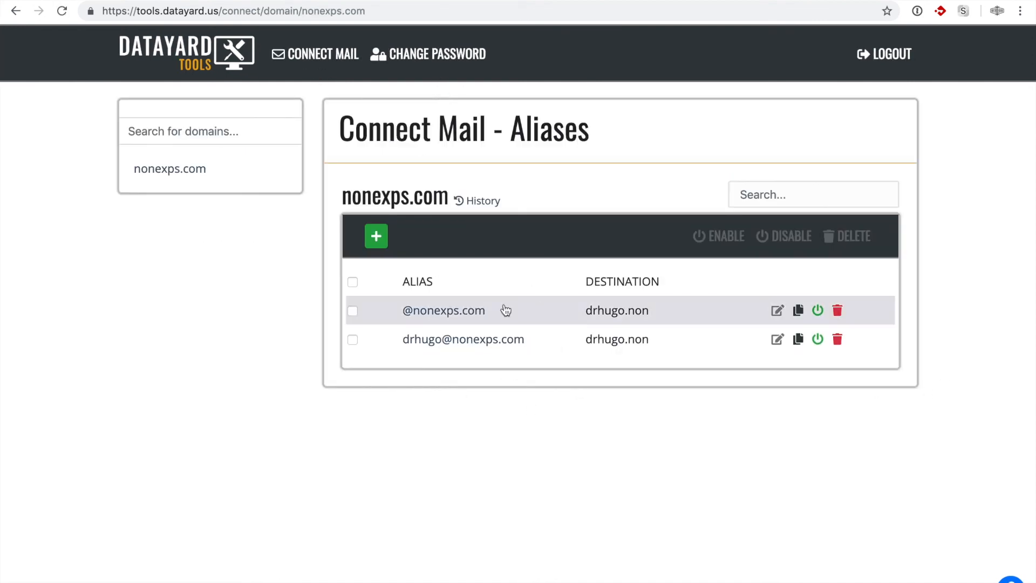
Step: Reload the nonexps.com list, log out, and advance to the technical support slide
{"action": "left_click", "coordinate": [167, 169]}
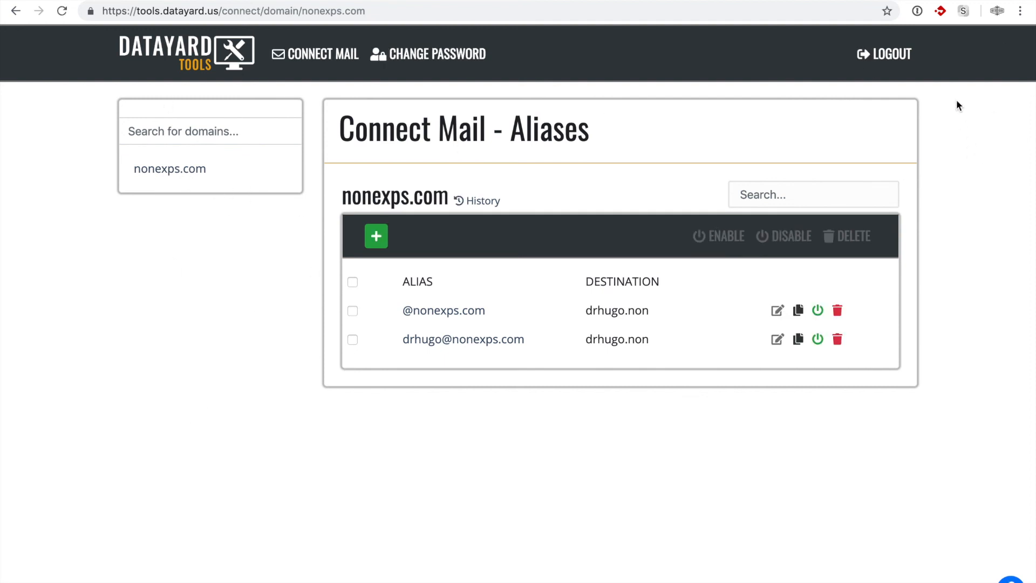
{"action": "left_click", "coordinate": [893, 57]}
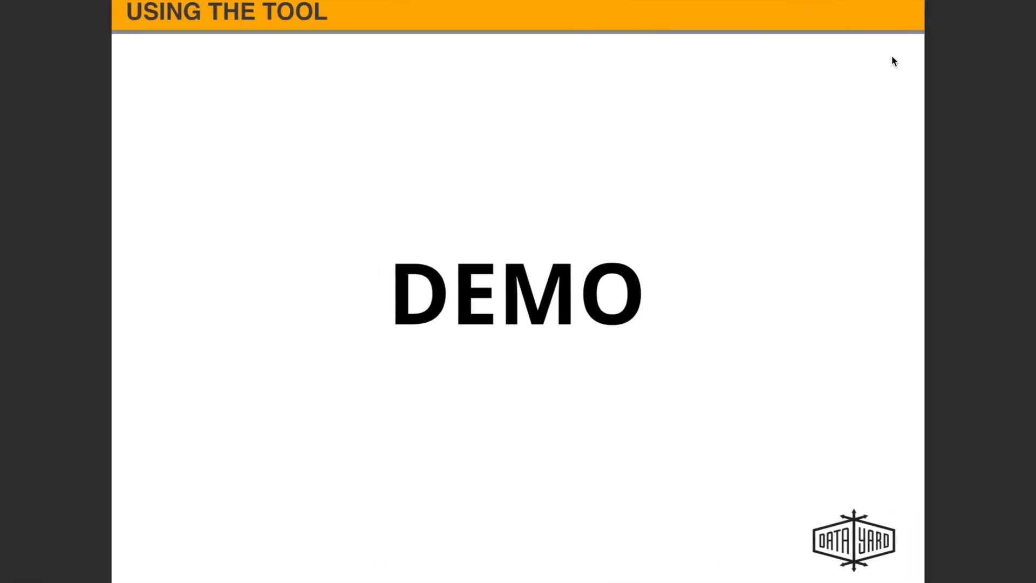
{"action": "key", "text": "Right"}
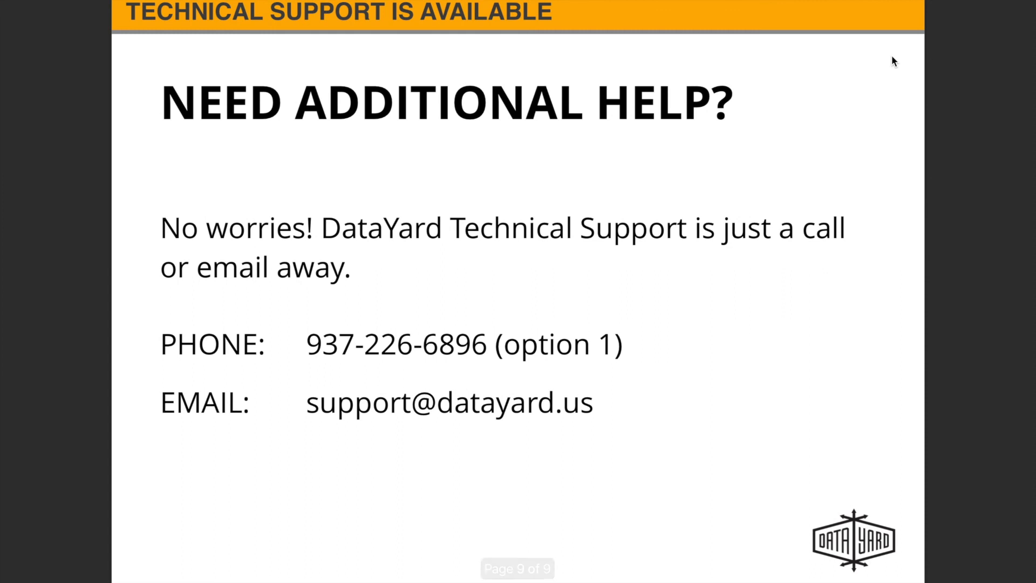